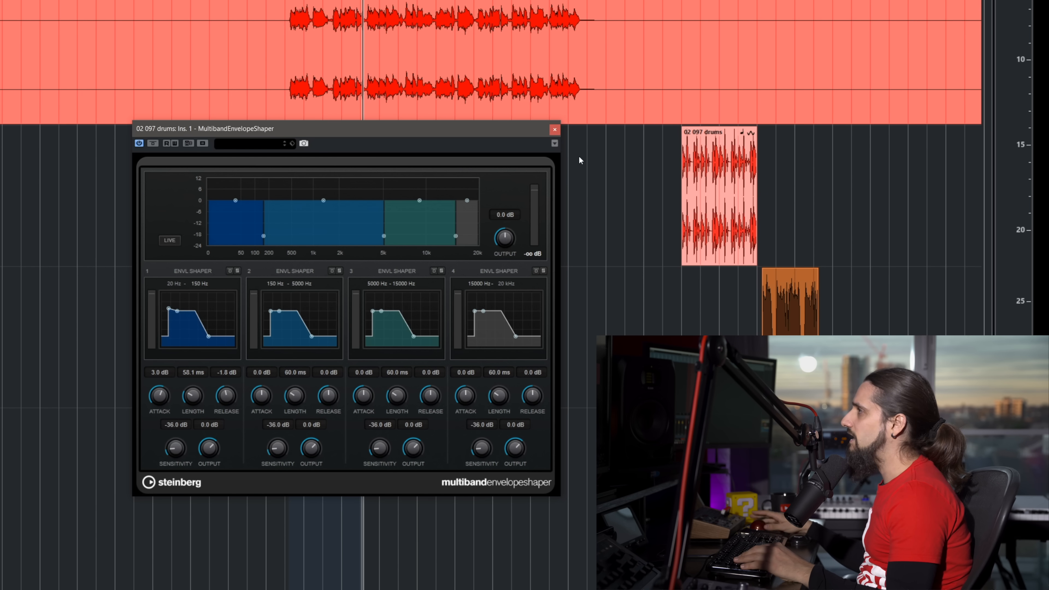
Step: Play the drum loop and set the attack of the envelope shaper's first band to 5.6 dB
{"action": "left_click", "coordinate": [715, 250]}
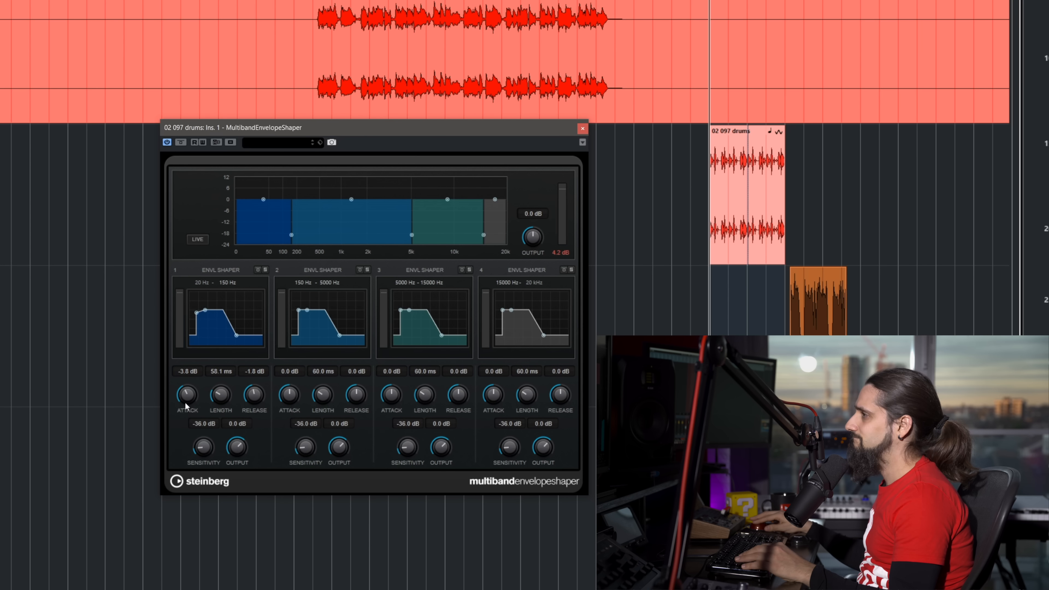
{"action": "scroll", "coordinate": [187, 397], "scroll_direction": "down", "scroll_amount": 7}
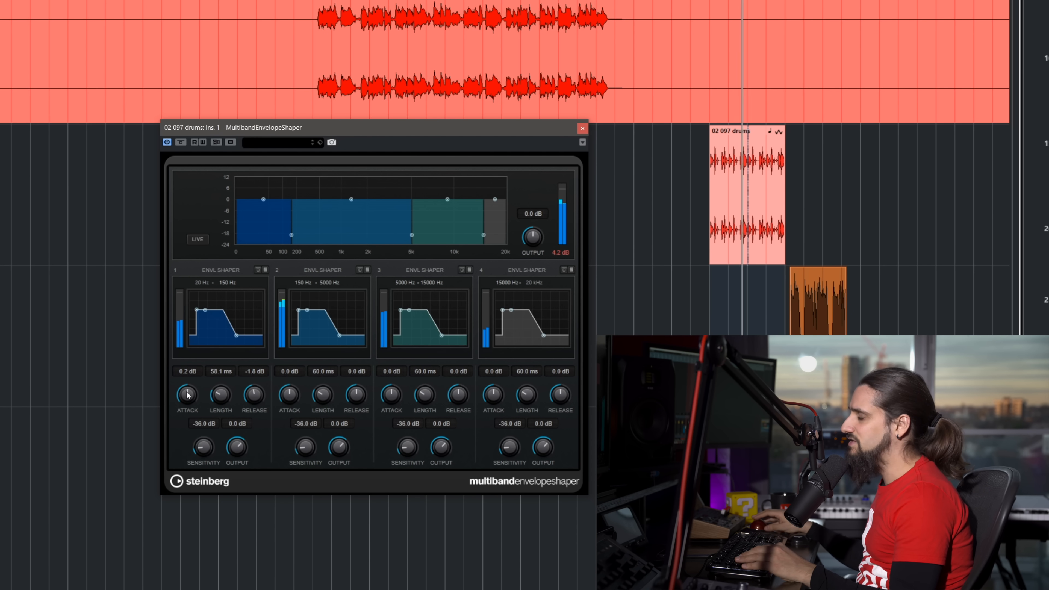
{"action": "left_click_drag", "start_coordinate": [188, 396], "coordinate": [182, 368]}
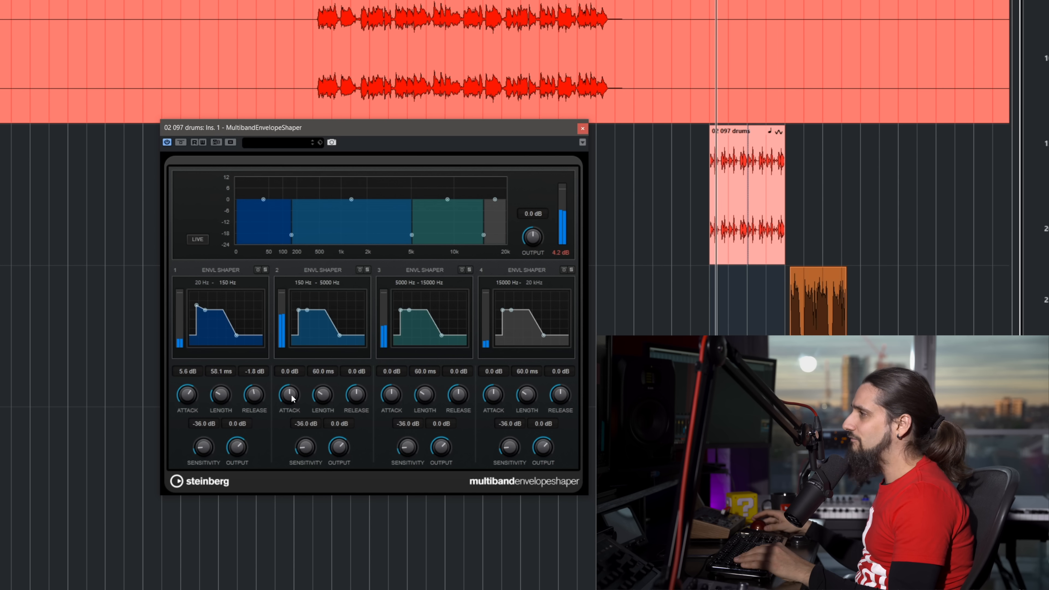
Step: Set the attack to 5.2 dB on band 2 and 5.6 dB on band 3, with the lowest crossover at 211 Hz, and compare against bypass
{"action": "left_click_drag", "start_coordinate": [292, 398], "coordinate": [291, 381]}
{"action": "mouse_move", "coordinate": [292, 235]}
{"action": "left_mouse_down"}
{"action": "mouse_move", "coordinate": [312, 236]}
{"action": "mouse_move", "coordinate": [279, 237]}
{"action": "mouse_move", "coordinate": [338, 239]}
{"action": "mouse_move", "coordinate": [298, 236]}
{"action": "left_mouse_up"}
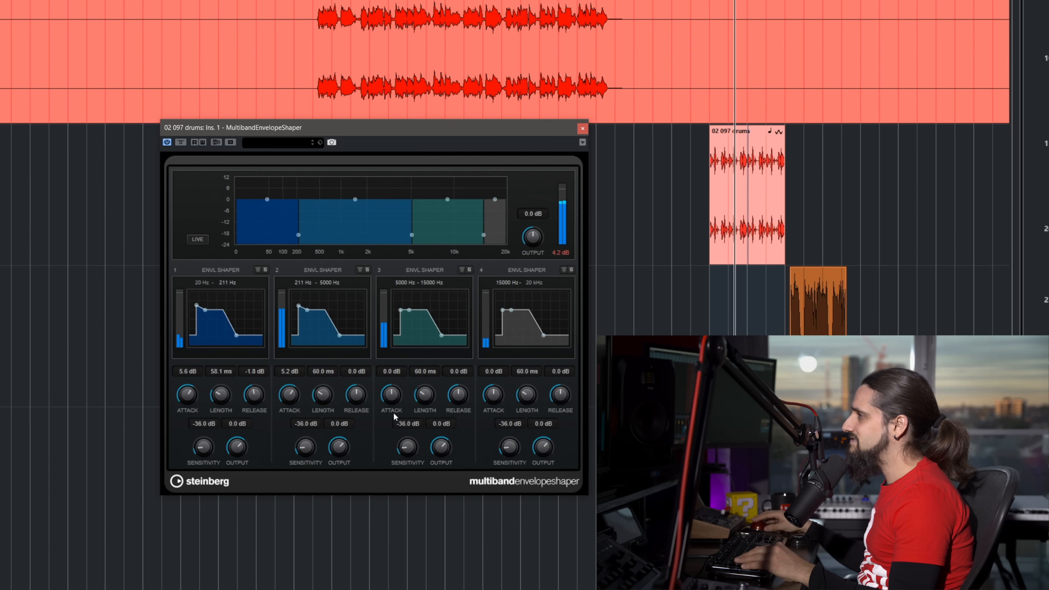
{"action": "mouse_move", "coordinate": [392, 395]}
{"action": "left_mouse_down"}
{"action": "mouse_move", "coordinate": [391, 372]}
{"action": "mouse_move", "coordinate": [390, 386]}
{"action": "left_mouse_up"}
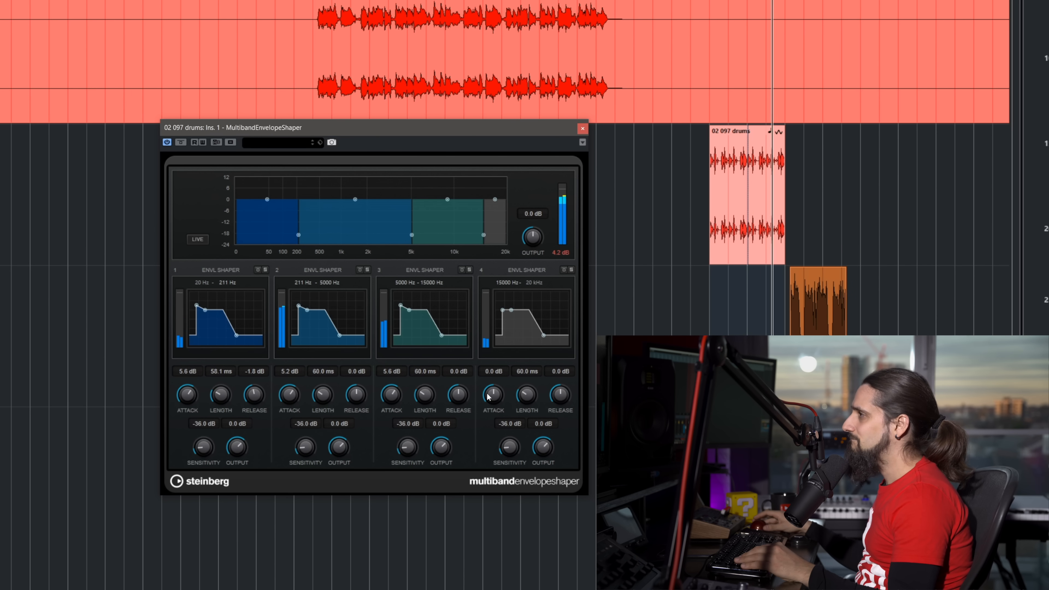
{"action": "left_click", "coordinate": [182, 142]}
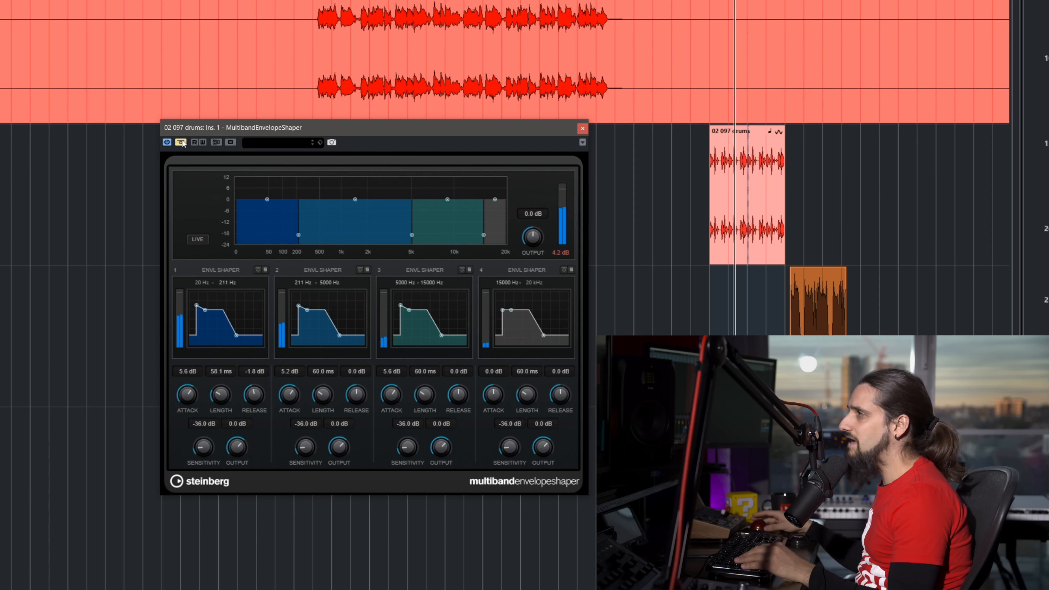
{"action": "left_click", "coordinate": [181, 142]}
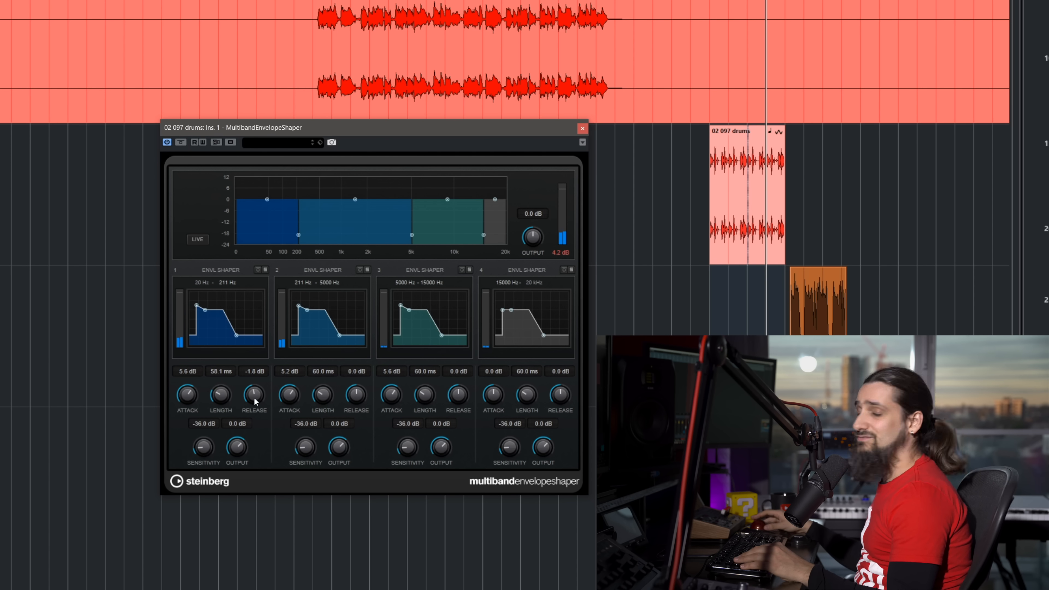
Step: Try extreme release settings on band 1, then -20 dB on bands 1, 2 and 3, comparing the drums with the effect bypassed
{"action": "left_click_drag", "start_coordinate": [255, 399], "coordinate": [260, 309]}
{"action": "key", "text": "space"}
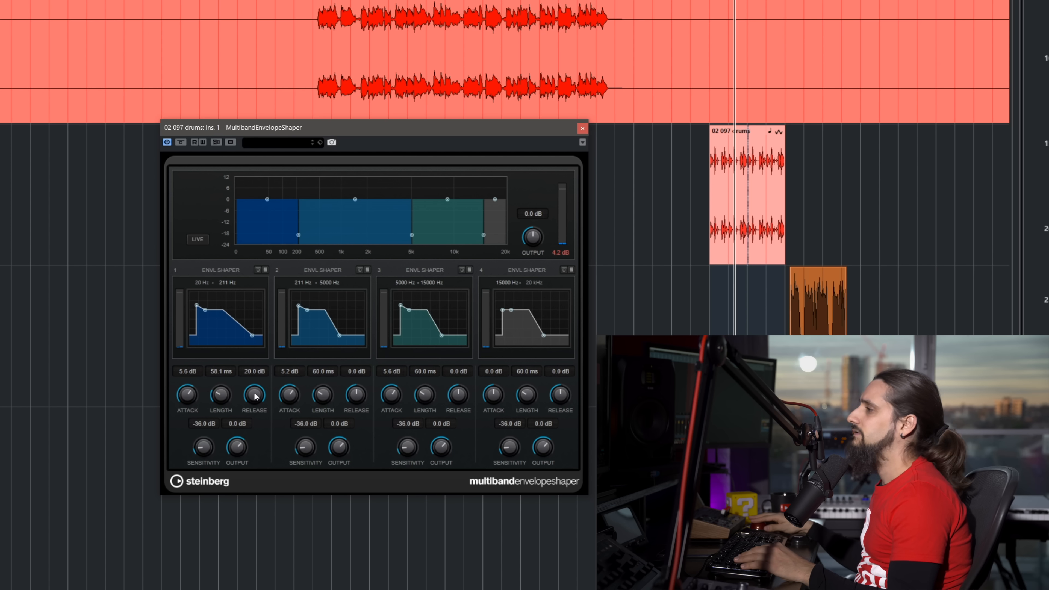
{"action": "left_click_drag", "start_coordinate": [254, 396], "coordinate": [233, 566]}
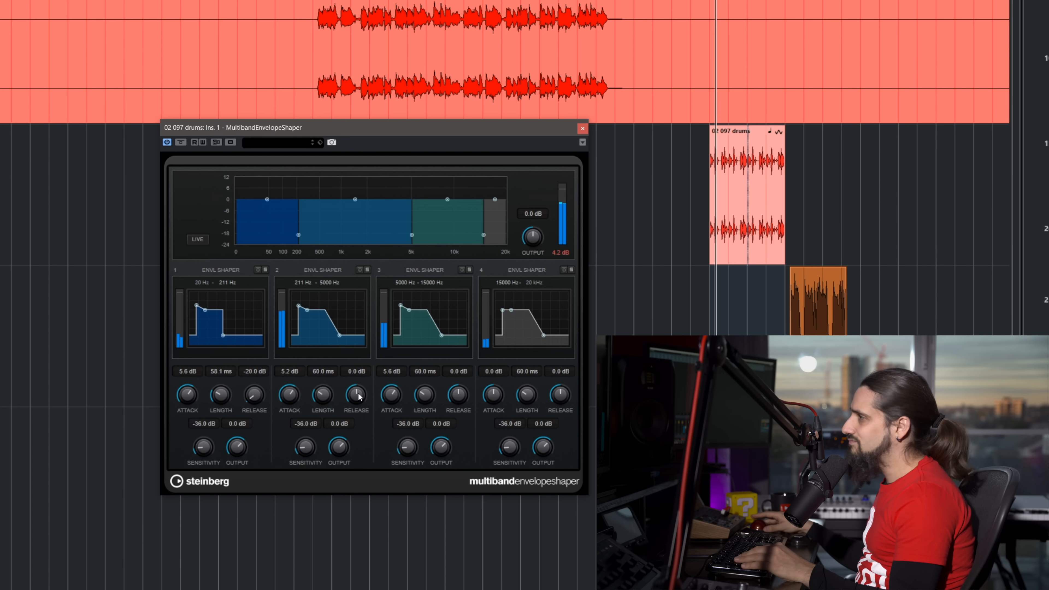
{"action": "left_click_drag", "start_coordinate": [359, 396], "coordinate": [356, 458]}
{"action": "left_click_drag", "start_coordinate": [459, 395], "coordinate": [457, 446]}
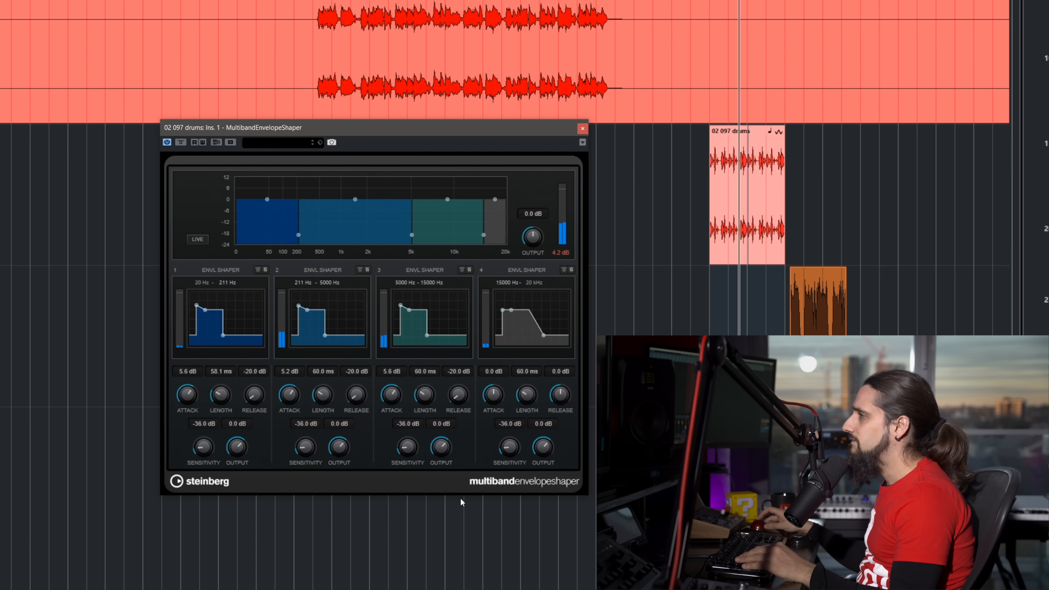
{"action": "left_click", "coordinate": [180, 143]}
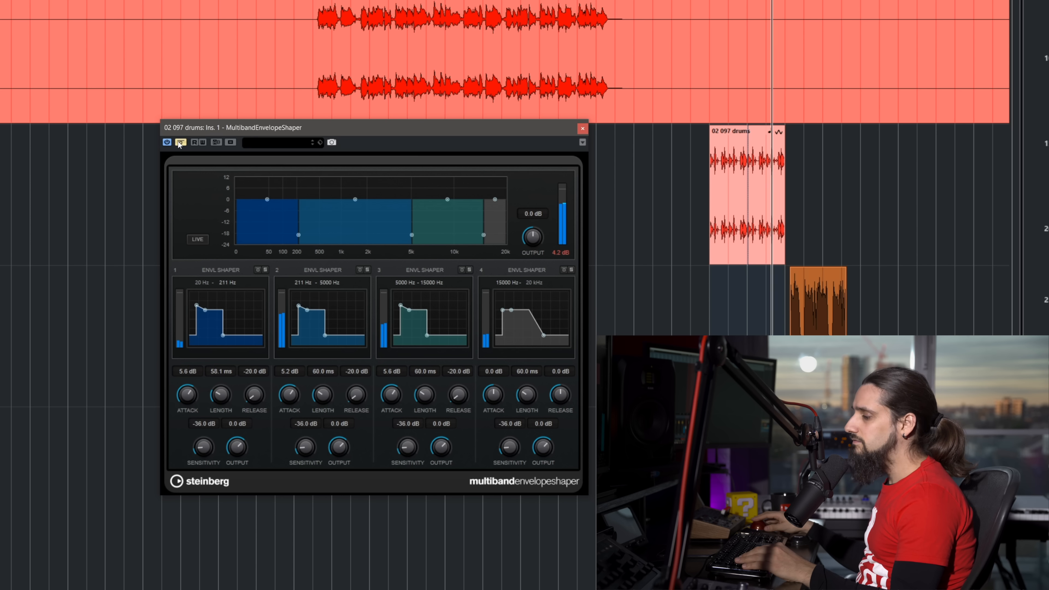
{"action": "left_click", "coordinate": [180, 143]}
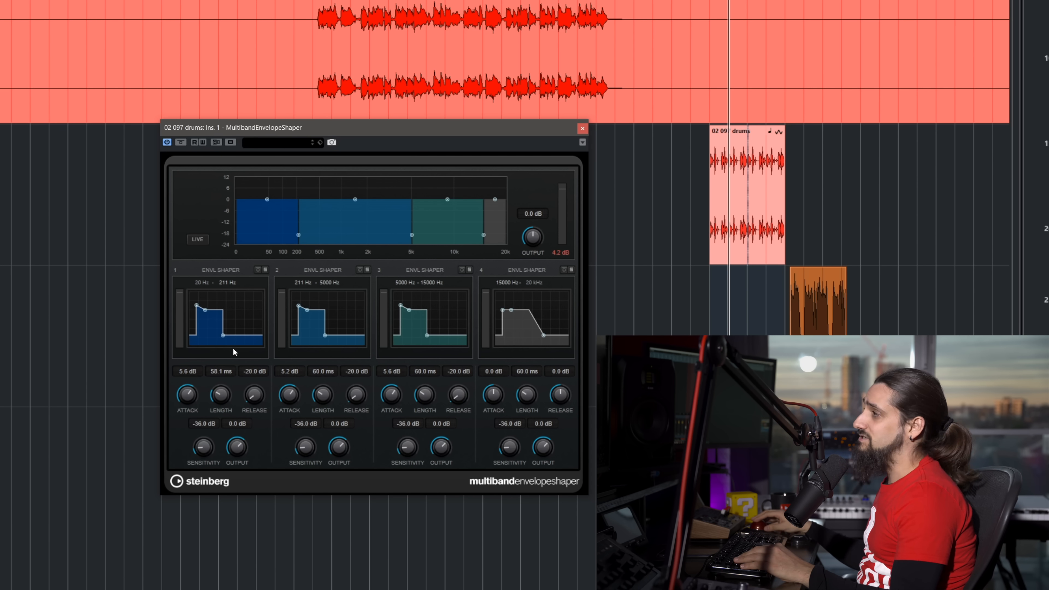
Step: Set the release to 0.4 dB on band 1, -0.4 dB on band 2, 2.4 dB on band 3 and -3.4 dB on band 4
{"action": "left_click_drag", "start_coordinate": [257, 397], "coordinate": [395, 375]}
{"action": "left_click_drag", "start_coordinate": [460, 395], "coordinate": [459, 363]}
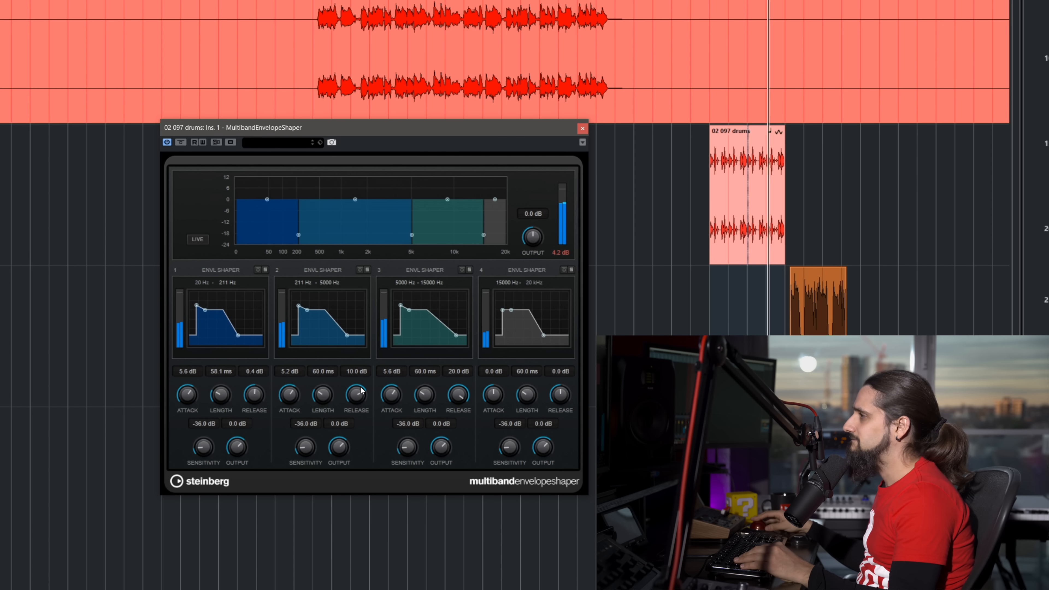
{"action": "left_click_drag", "start_coordinate": [355, 395], "coordinate": [355, 377]}
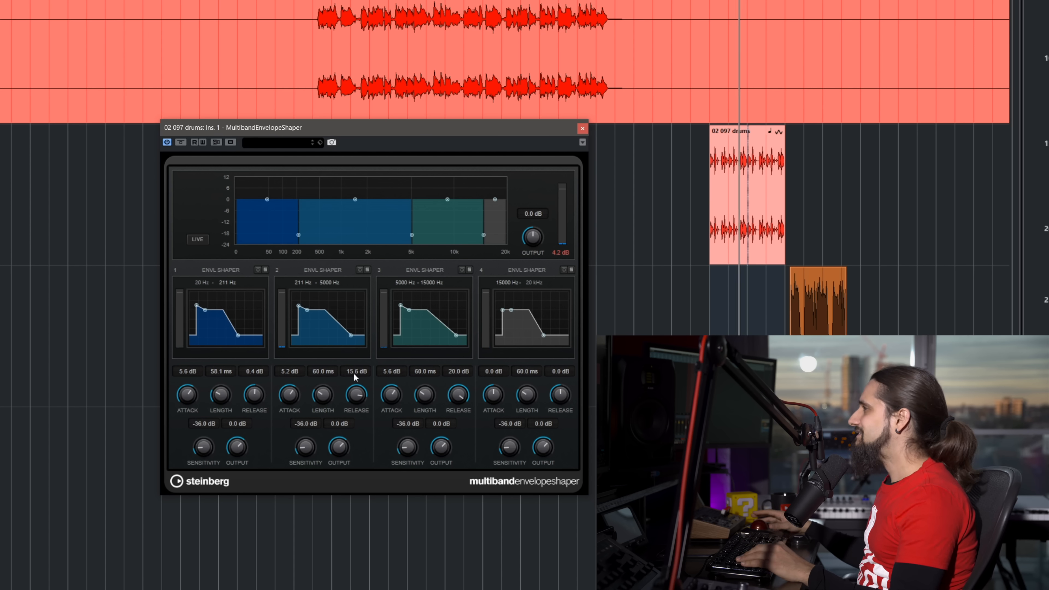
{"action": "mouse_move", "coordinate": [560, 395]}
{"action": "left_mouse_down"}
{"action": "mouse_move", "coordinate": [560, 359]}
{"action": "mouse_move", "coordinate": [546, 403]}
{"action": "left_mouse_up"}
{"action": "left_click_drag", "start_coordinate": [460, 393], "coordinate": [443, 442]}
{"action": "left_click_drag", "start_coordinate": [356, 399], "coordinate": [340, 438]}
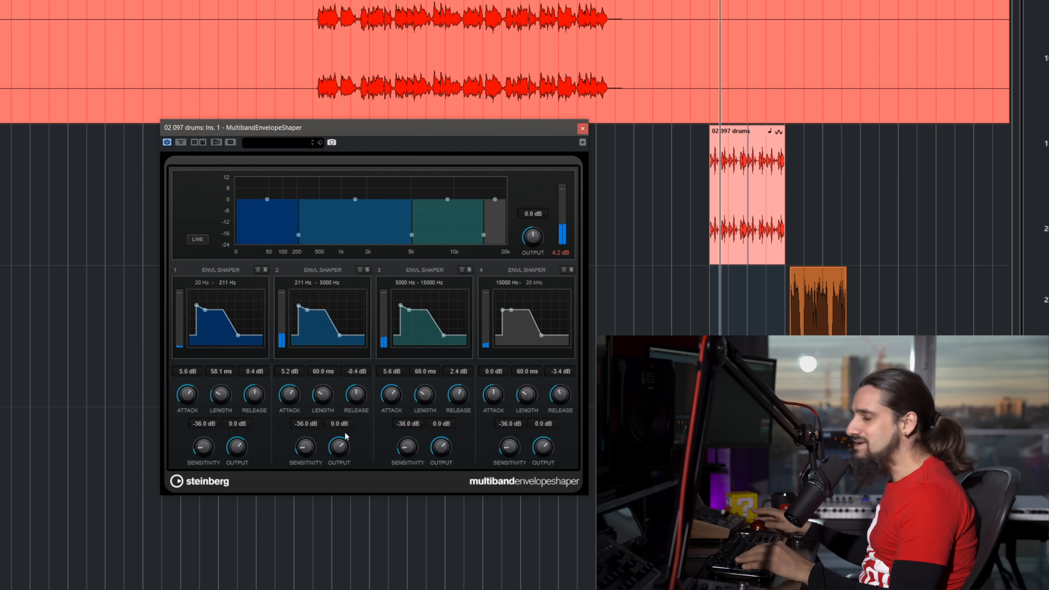
Step: Raise the first band's output to 3.3 dB and compare the shaped drums with the bypassed signal
{"action": "left_click_drag", "start_coordinate": [266, 200], "coordinate": [265, 193]}
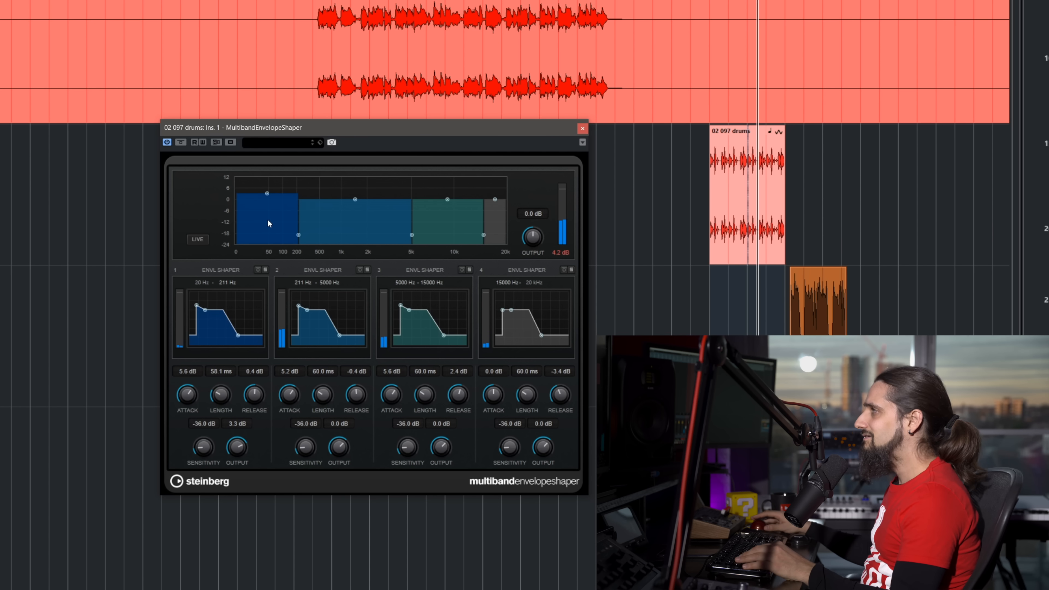
{"action": "left_click", "coordinate": [181, 143]}
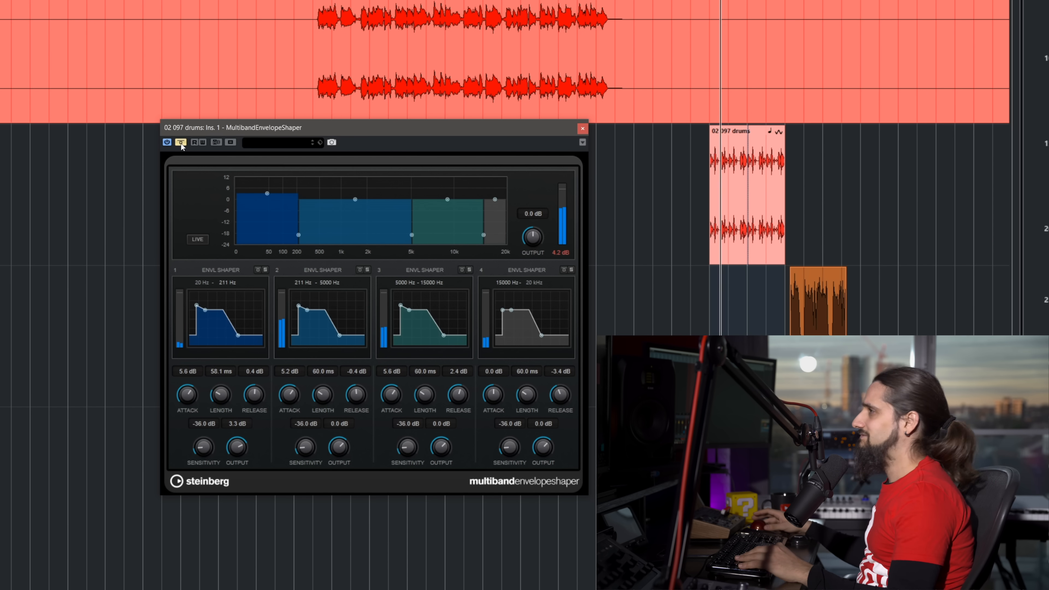
{"action": "left_click", "coordinate": [181, 142]}
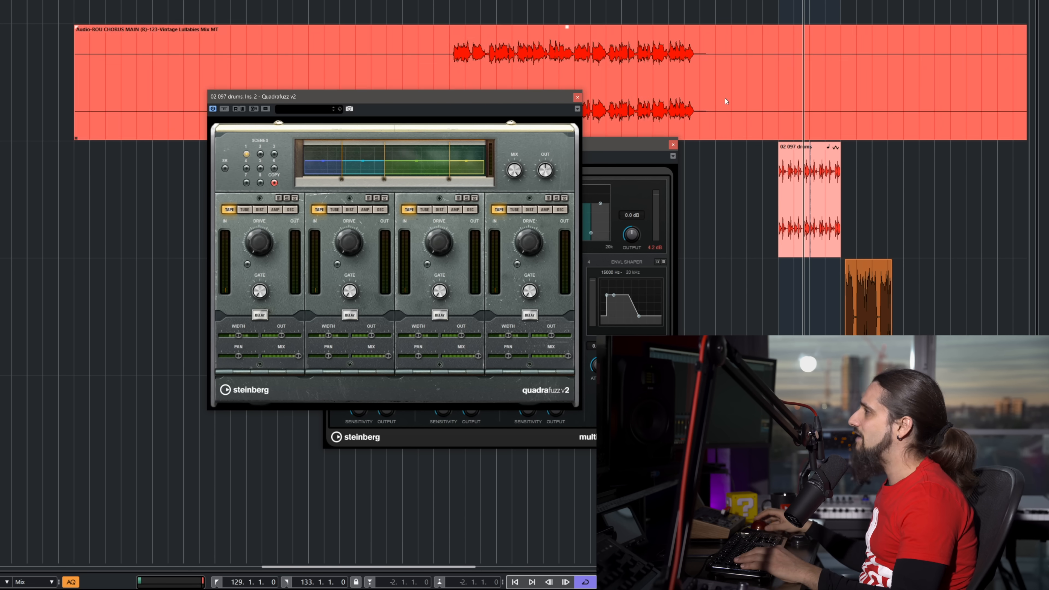
Step: Play the drums through Quadrafuzz v2, switch band 1 to DIST and adjust its drive
{"action": "key", "text": "space"}
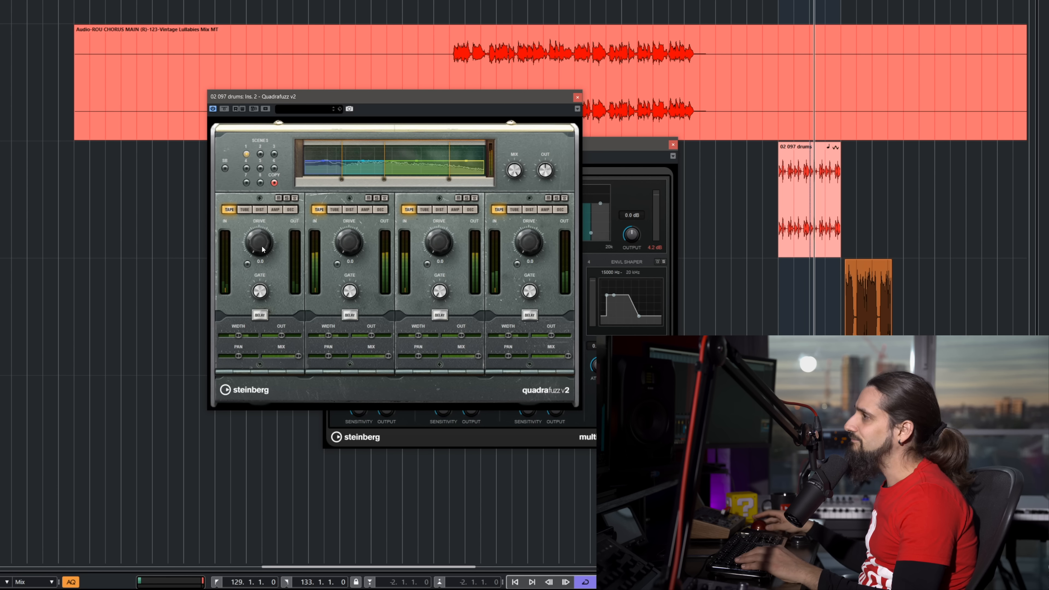
{"action": "left_click", "coordinate": [259, 209]}
{"action": "left_click_drag", "start_coordinate": [256, 135], "coordinate": [257, 237]}
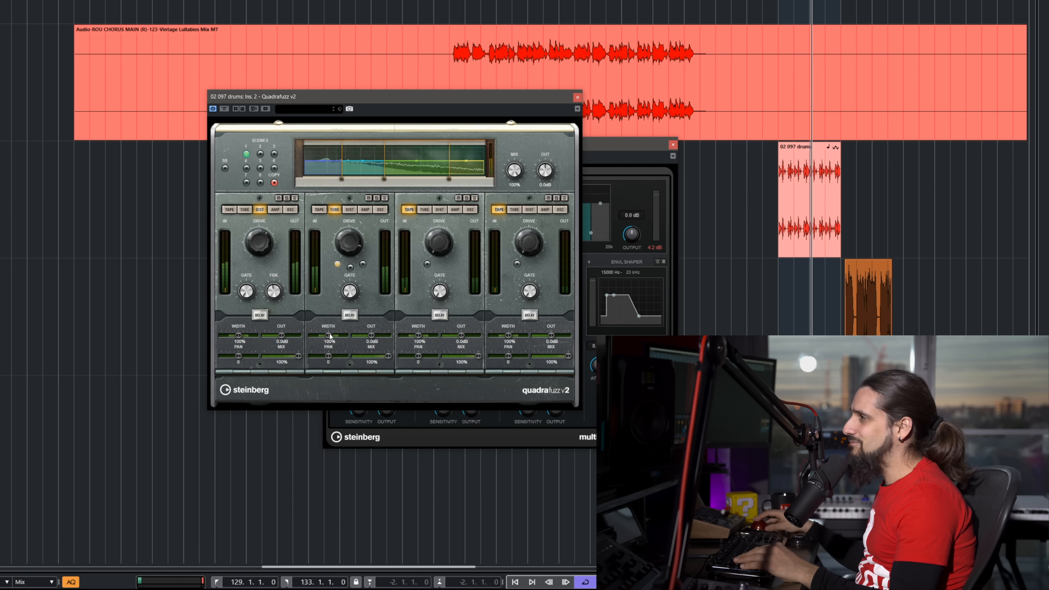
Step: Widen the tube-driven band 2 to 200% and set it to three tubes
{"action": "left_click_drag", "start_coordinate": [327, 336], "coordinate": [346, 336]}
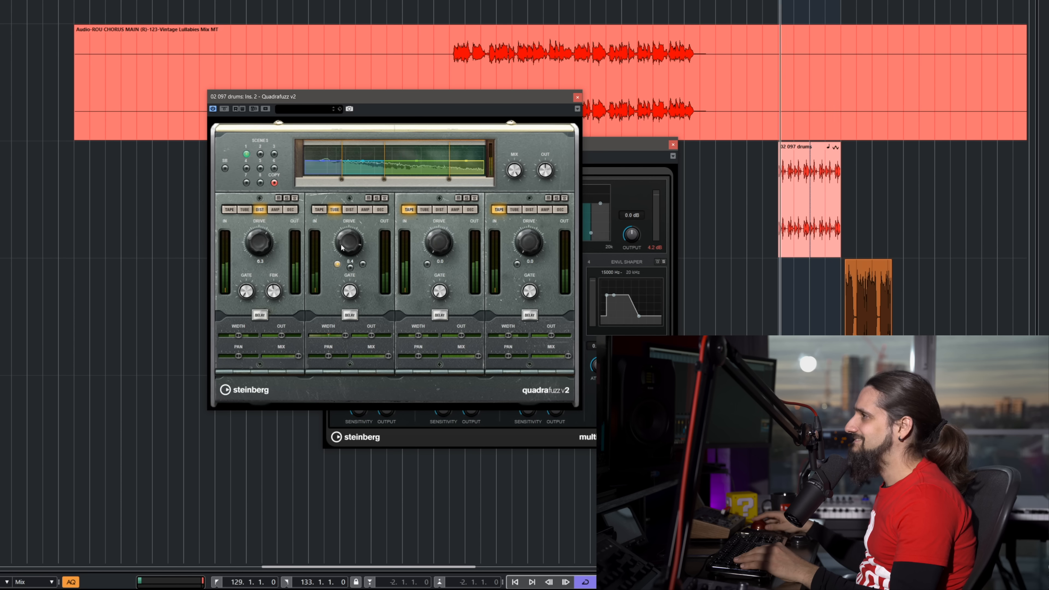
{"action": "left_click", "coordinate": [350, 267]}
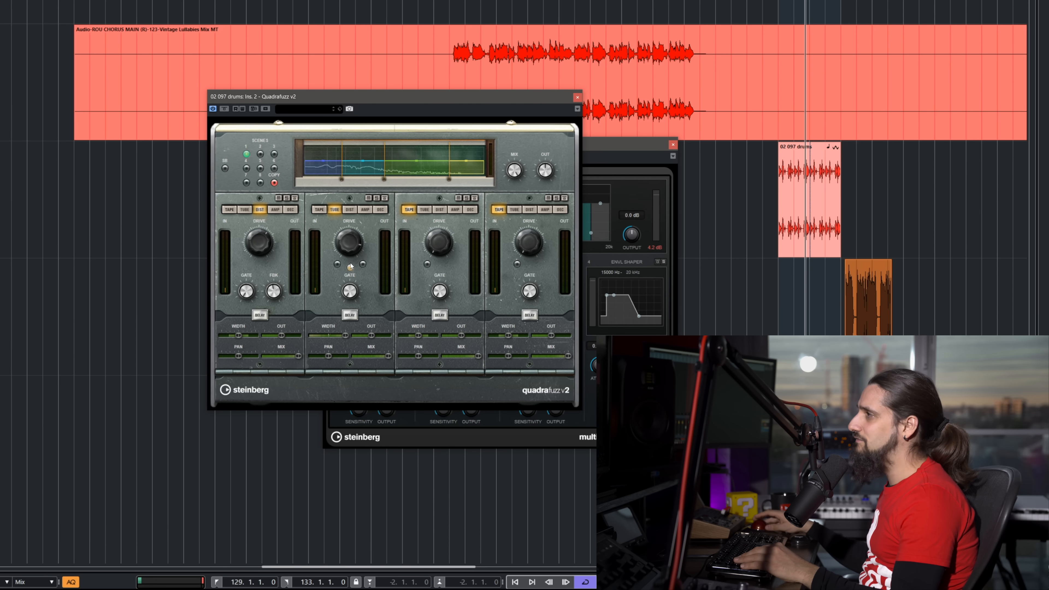
{"action": "left_click", "coordinate": [362, 264]}
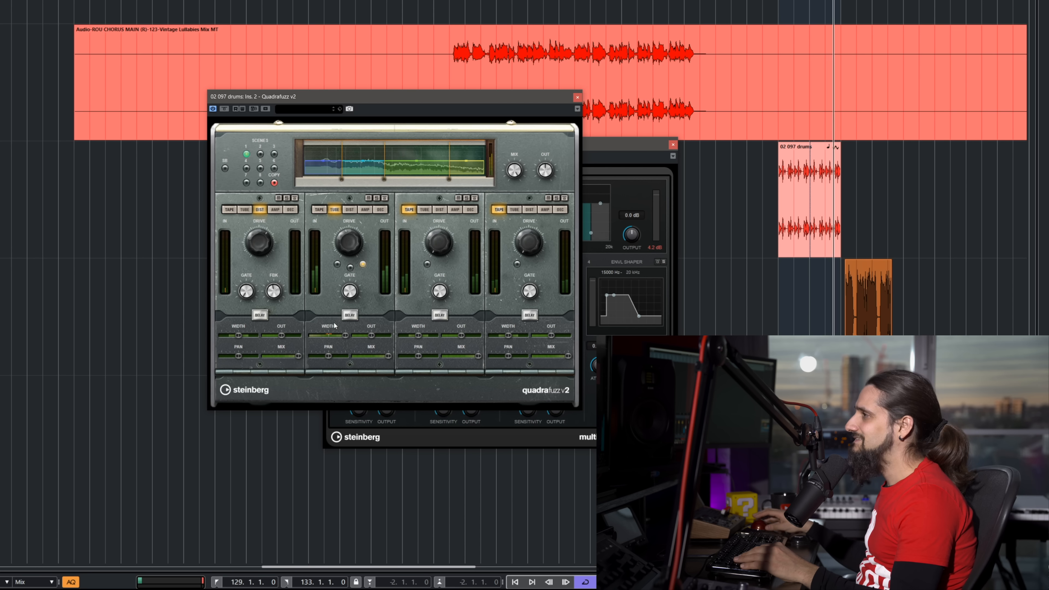
Step: Enable the delay on band 2 with a 1/16 time, 75% feedback, 19% mix and reduced ducking
{"action": "left_click", "coordinate": [350, 315]}
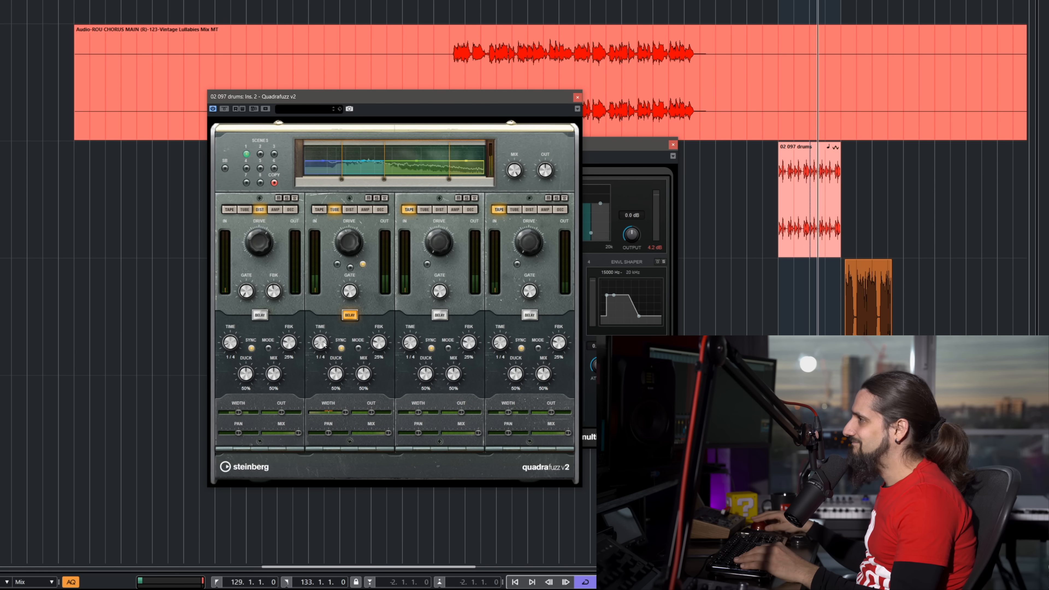
{"action": "scroll", "coordinate": [324, 338], "scroll_direction": "down", "scroll_amount": 1}
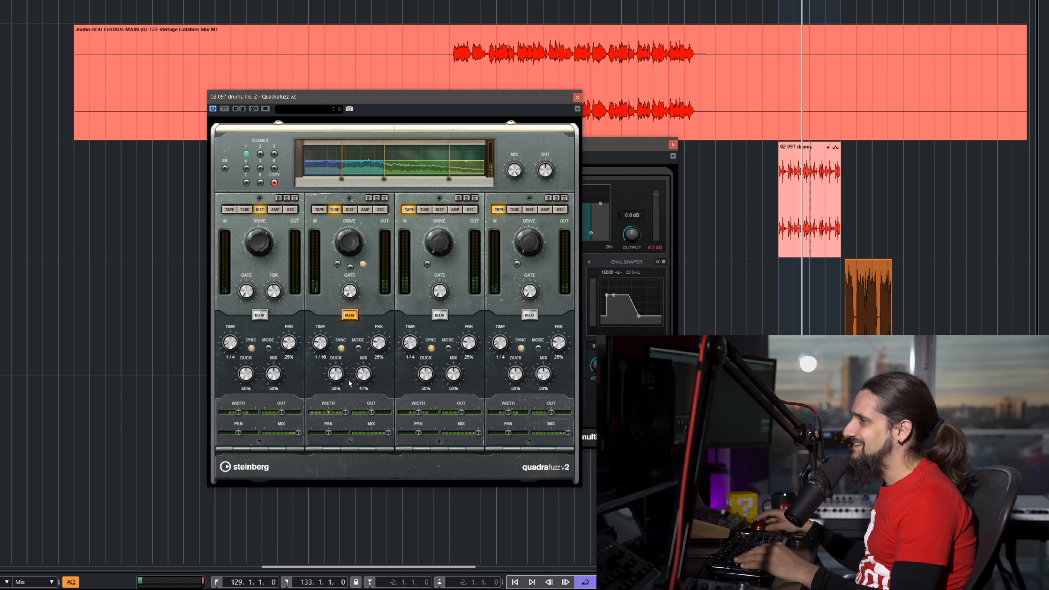
{"action": "left_click_drag", "start_coordinate": [337, 382], "coordinate": [335, 388]}
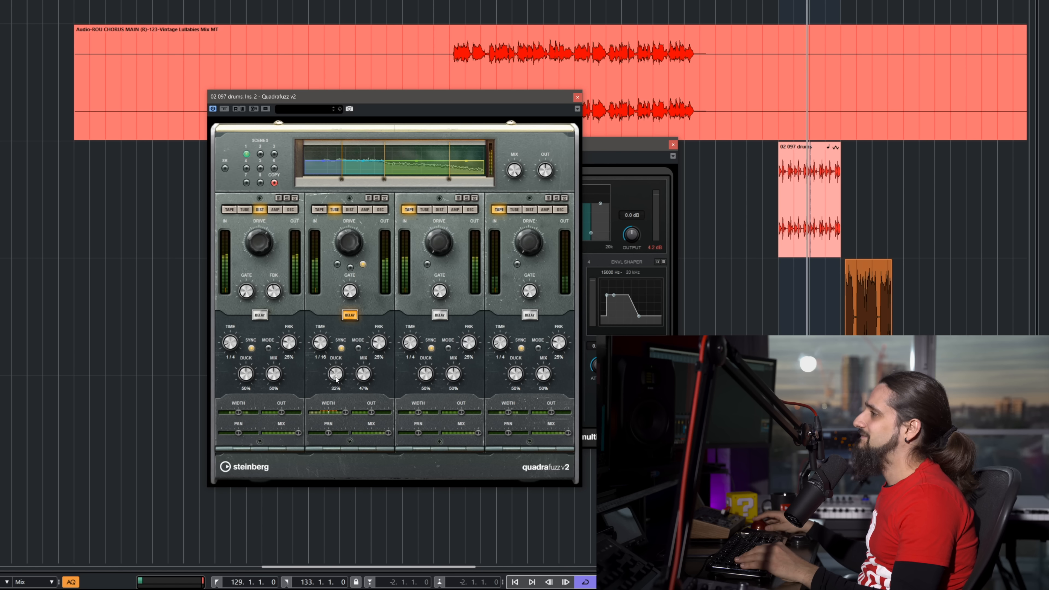
{"action": "left_click_drag", "start_coordinate": [335, 380], "coordinate": [359, 401]}
{"action": "left_click_drag", "start_coordinate": [378, 340], "coordinate": [378, 338]}
{"action": "left_click_drag", "start_coordinate": [374, 287], "coordinate": [372, 294]}
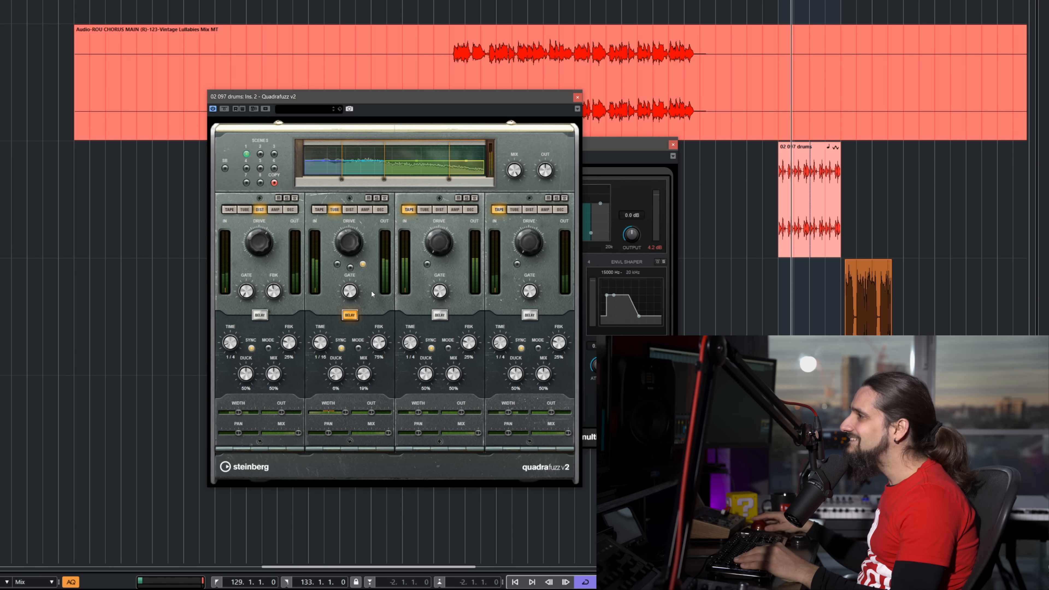
Step: Switch band 3 to the DEC decimator in its second mode, adjust its sample-and-hold, and widen the band to 187%
{"action": "left_click", "coordinate": [469, 210]}
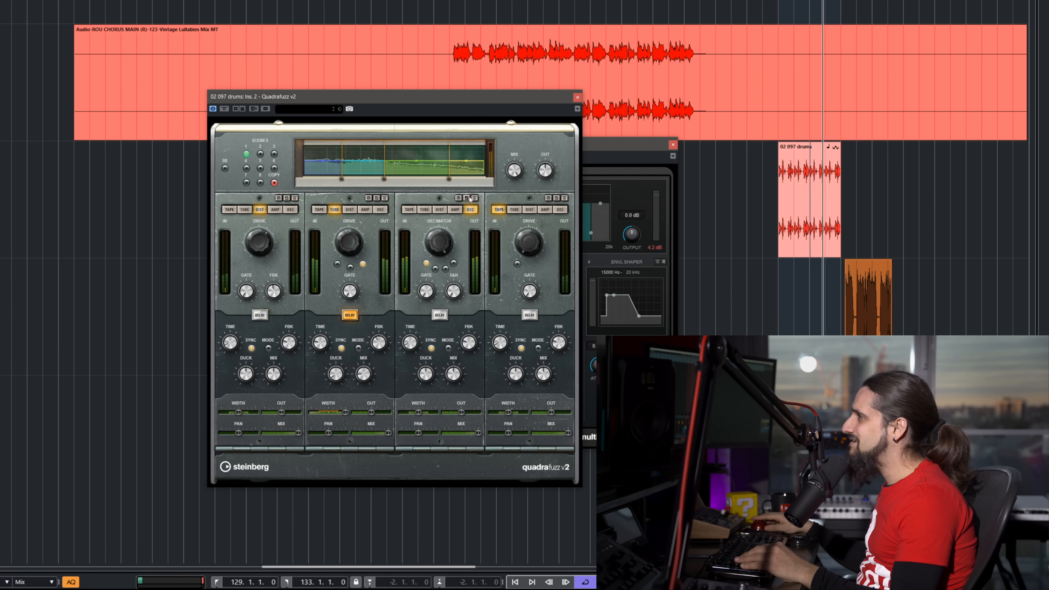
{"action": "left_click", "coordinate": [435, 270]}
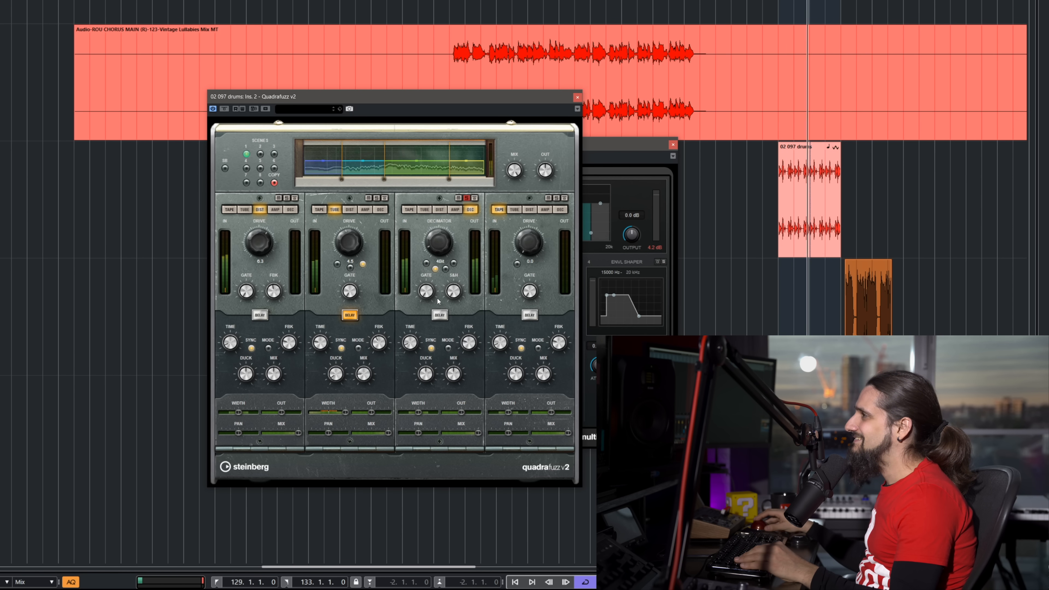
{"action": "left_click_drag", "start_coordinate": [449, 289], "coordinate": [443, 243]}
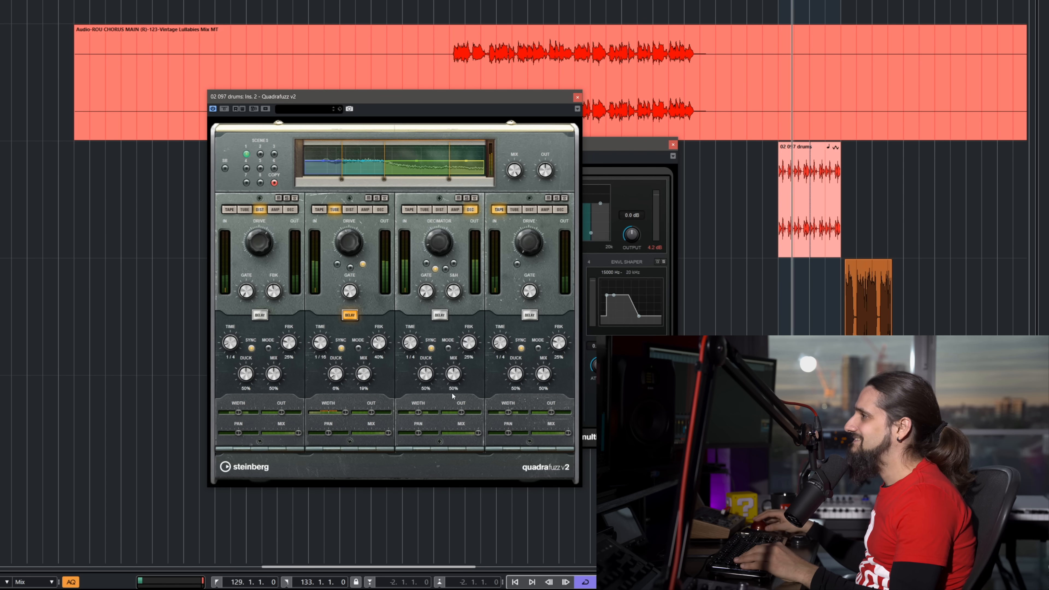
{"action": "left_click_drag", "start_coordinate": [418, 412], "coordinate": [464, 413]}
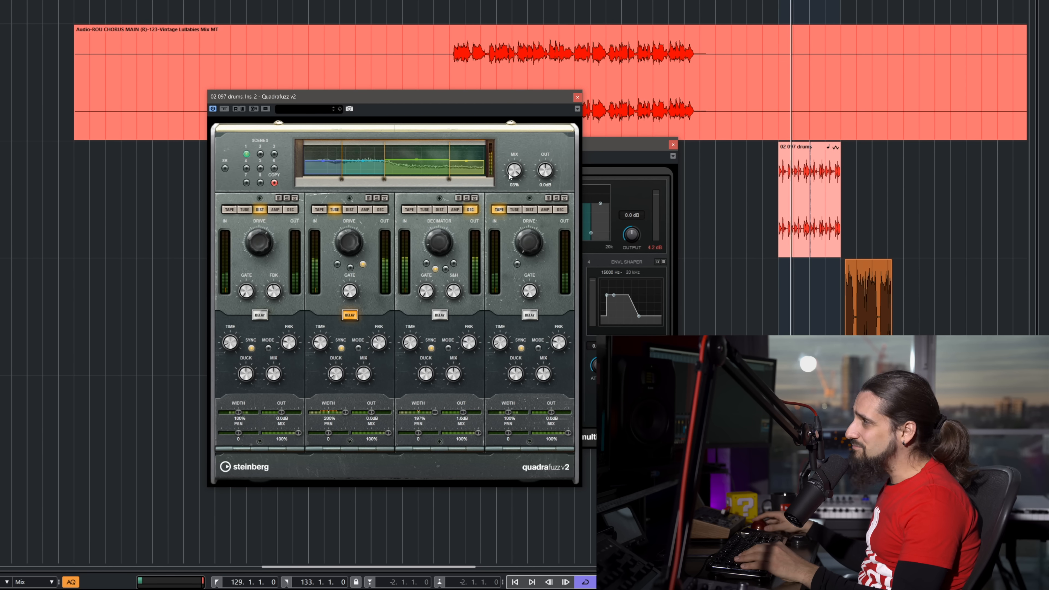
Step: Fine-tune the overall mix, the band 2 drive and the band 3 decimator, and compare the distorted drums against bypass
{"action": "left_click_drag", "start_coordinate": [500, 273], "coordinate": [497, 192]}
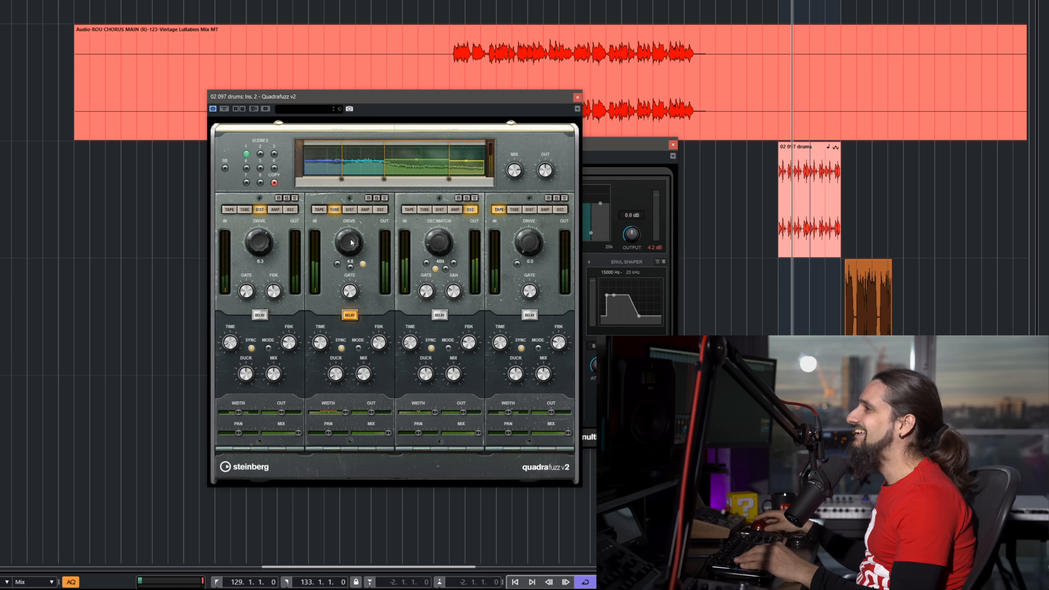
{"action": "left_click_drag", "start_coordinate": [351, 241], "coordinate": [351, 251]}
{"action": "mouse_move", "coordinate": [442, 242]}
{"action": "left_mouse_down"}
{"action": "mouse_move", "coordinate": [442, 216]}
{"action": "mouse_move", "coordinate": [443, 241]}
{"action": "left_mouse_up"}
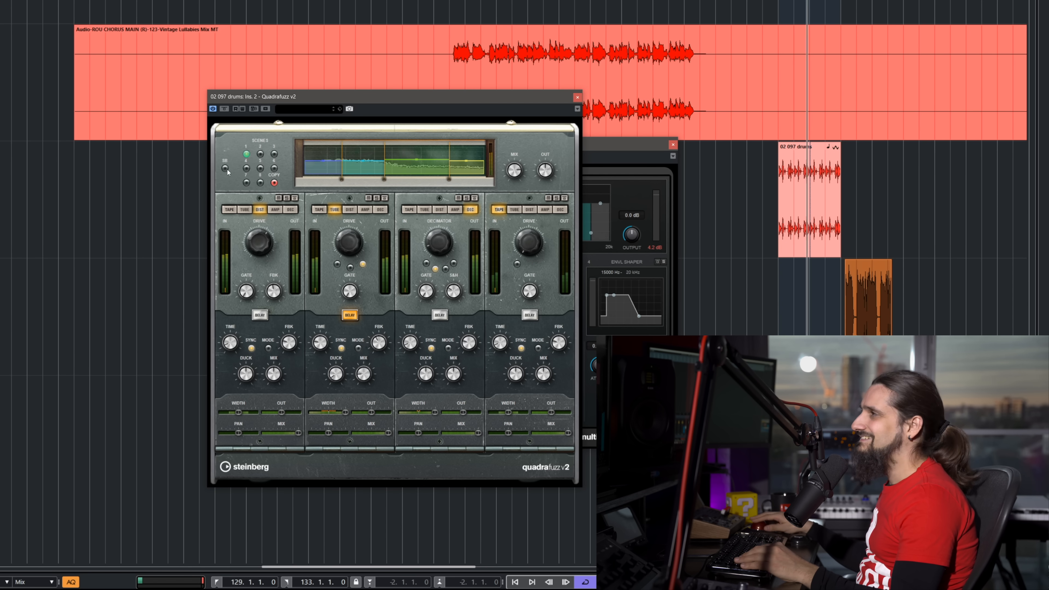
{"action": "left_click", "coordinate": [225, 109]}
{"action": "left_click", "coordinate": [224, 109]}
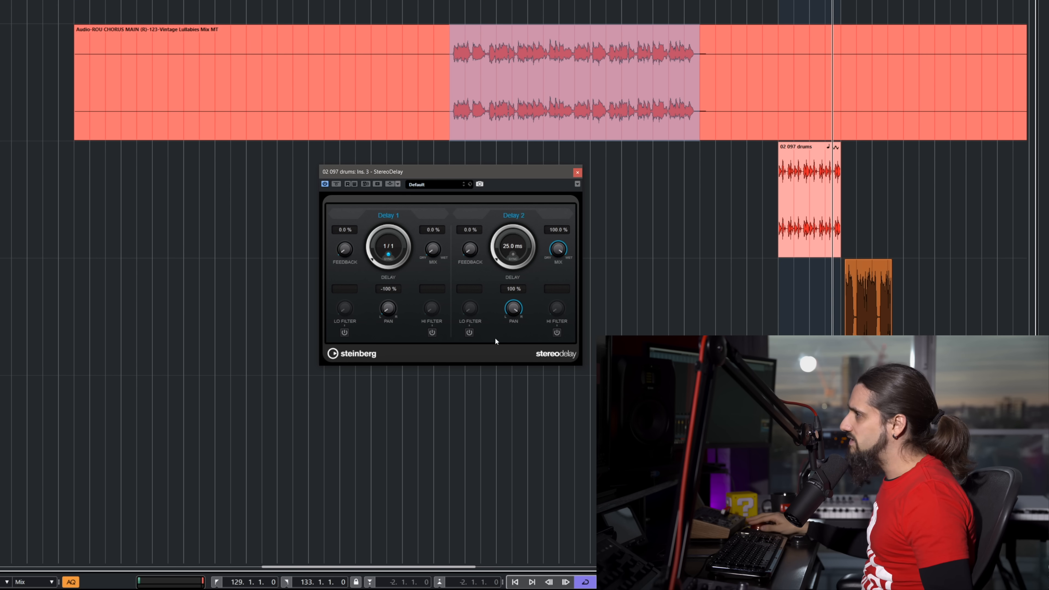
Step: Try raising the mix of Delay 1 in the StereoDelay on the drums track
{"action": "left_click_drag", "start_coordinate": [433, 248], "coordinate": [435, 241]}
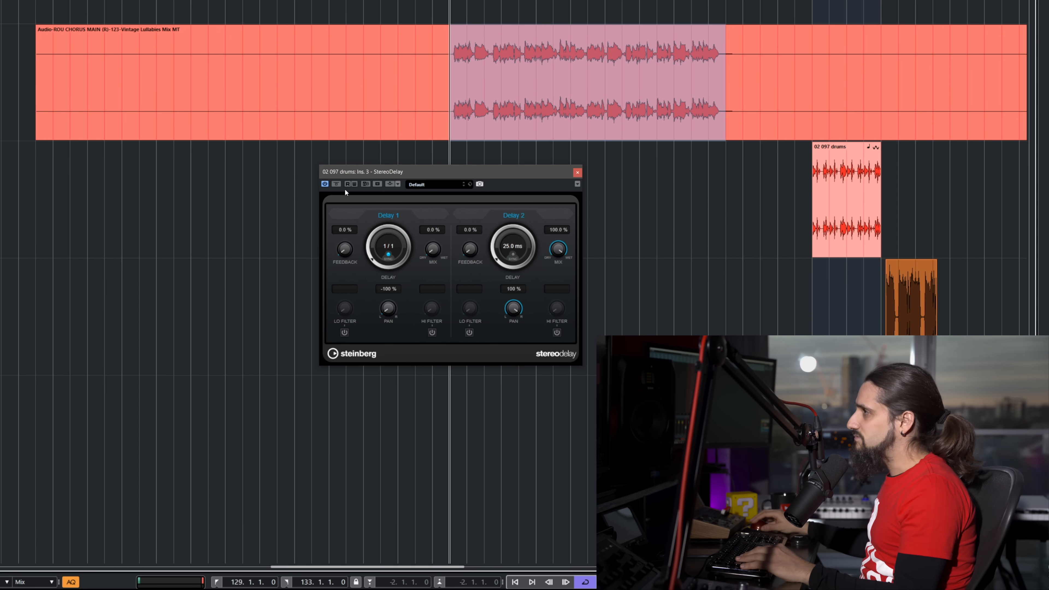
Step: Play the chorus vocal and compare the StereoDelay's 25 ms widening on its track against bypass
{"action": "left_click", "coordinate": [337, 184]}
{"action": "key", "text": "space"}
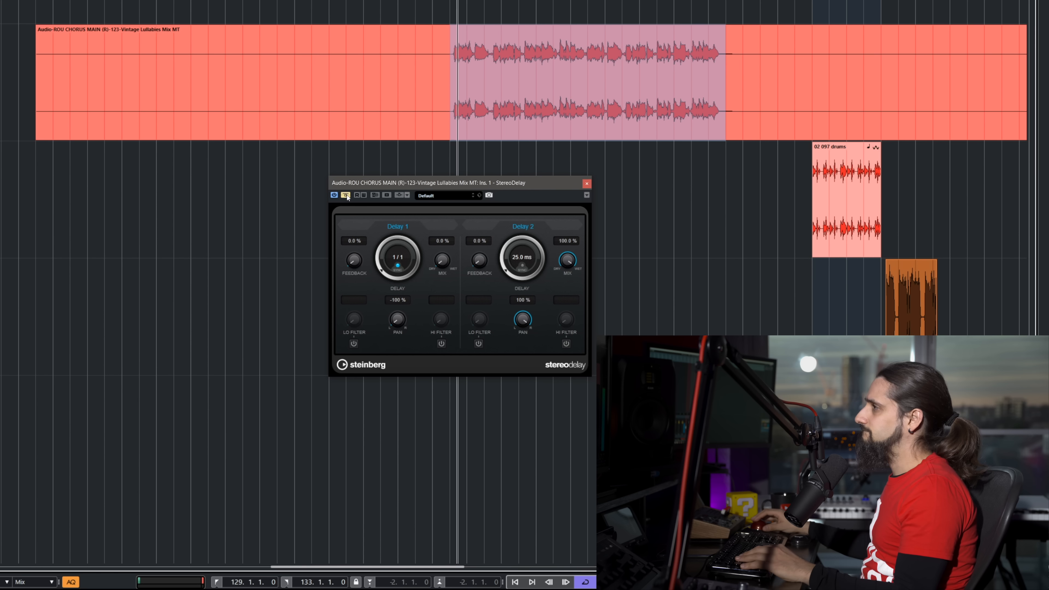
{"action": "left_click", "coordinate": [345, 196]}
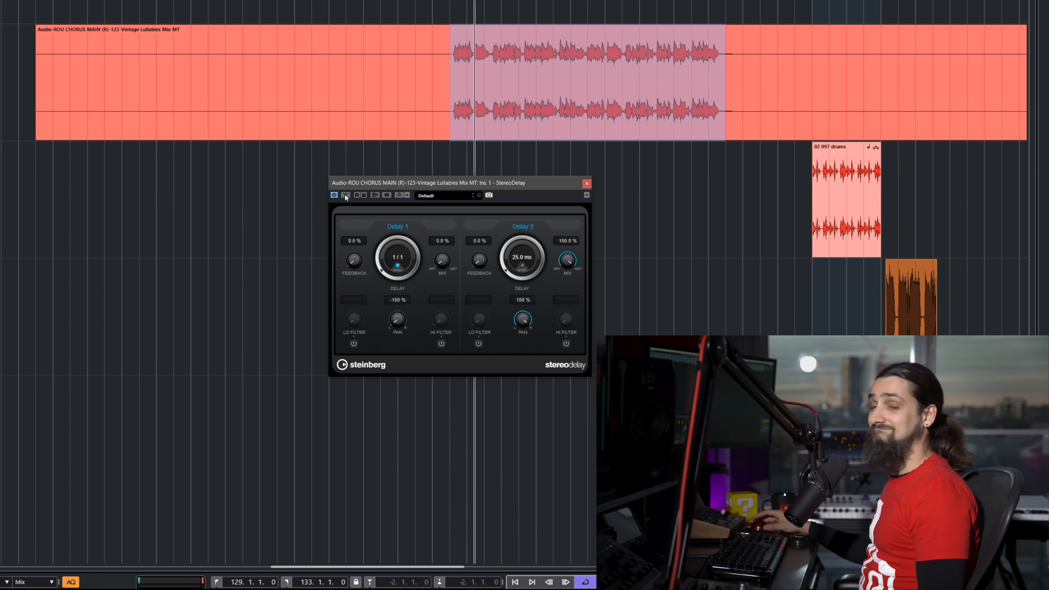
{"action": "left_click", "coordinate": [346, 195]}
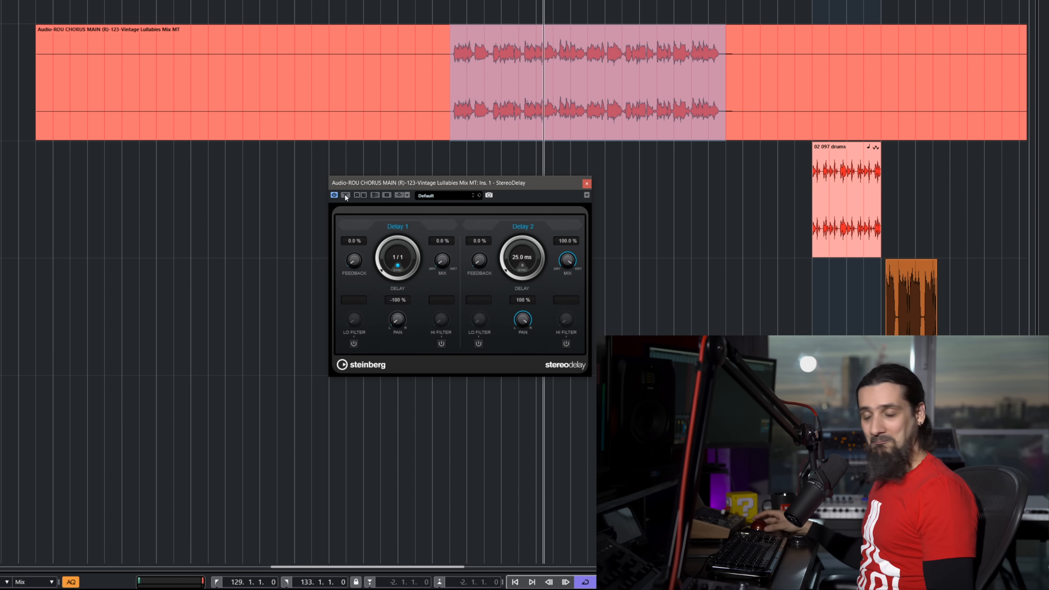
{"action": "left_click", "coordinate": [345, 195]}
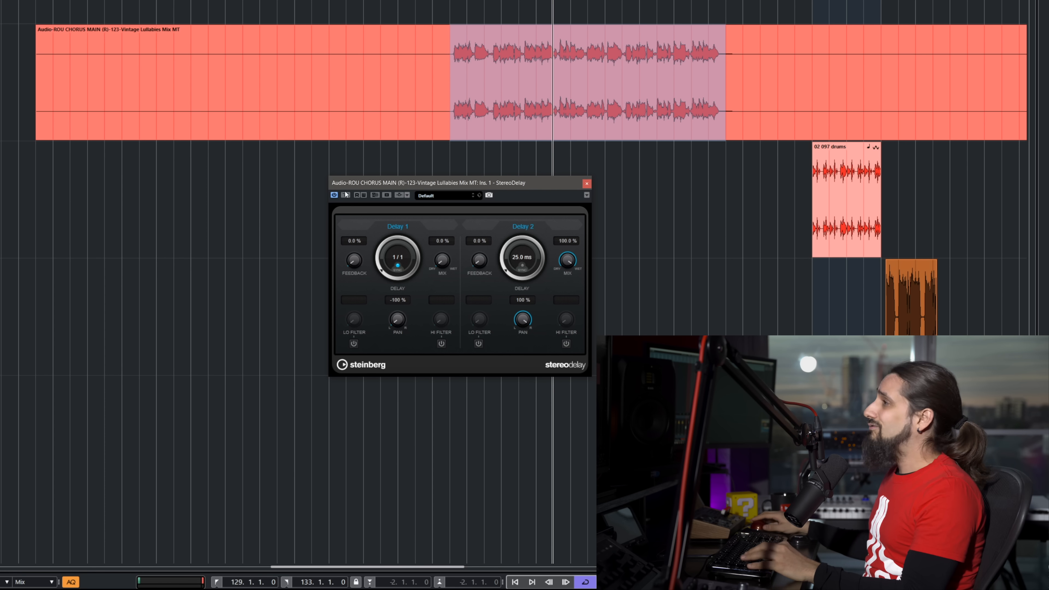
{"action": "key", "text": "space"}
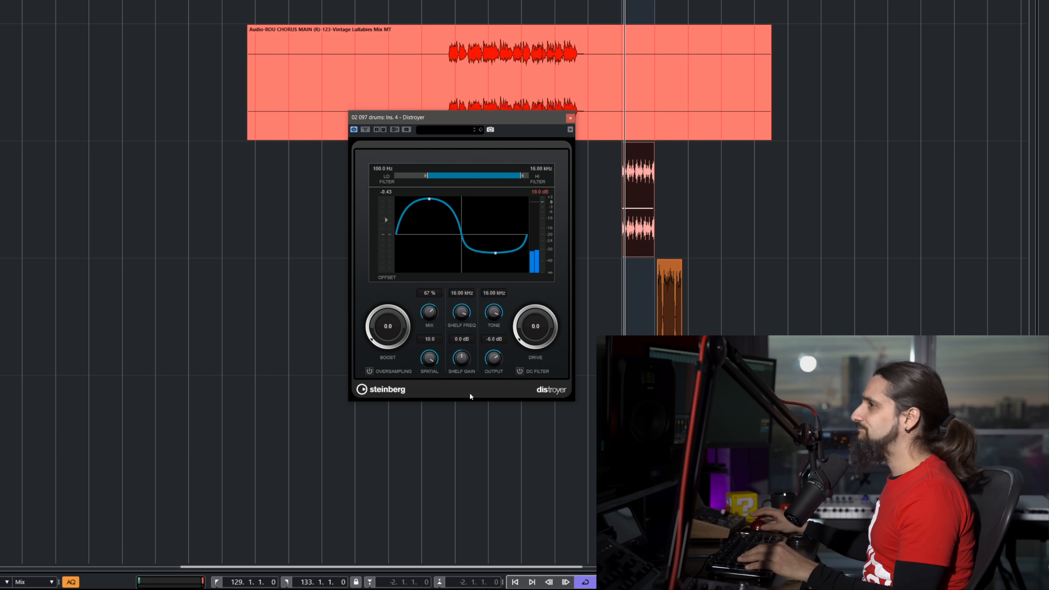
Step: In the drums' Distroyer, set boost 8.5, drive 9.2, mix 100% and output 3.6 dB, and deepen the distortion curve's negative half
{"action": "left_click_drag", "start_coordinate": [368, 341], "coordinate": [369, 300]}
{"action": "left_click_drag", "start_coordinate": [516, 342], "coordinate": [526, 258]}
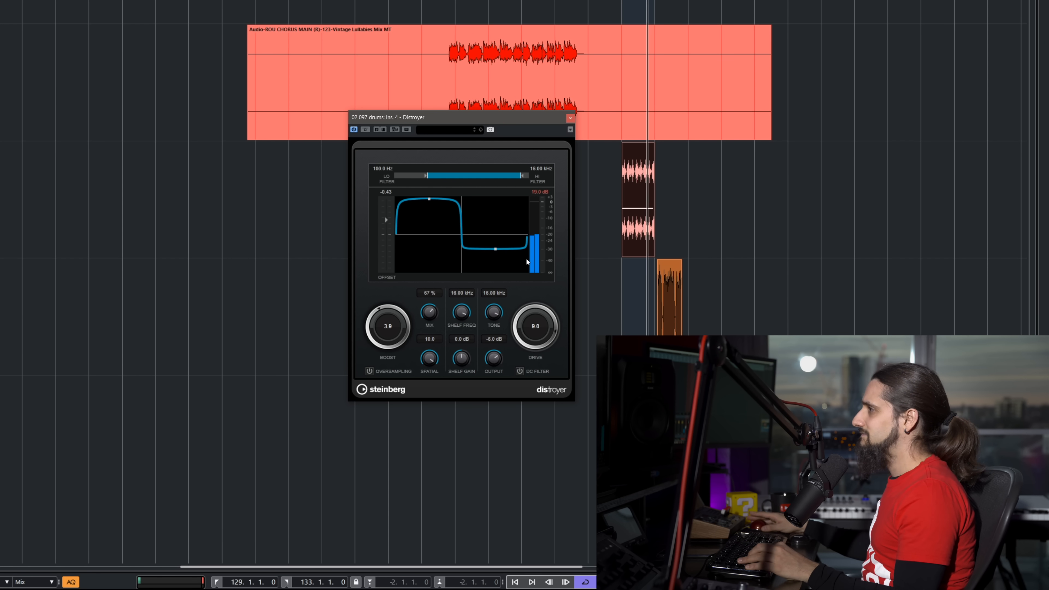
{"action": "left_click_drag", "start_coordinate": [443, 301], "coordinate": [439, 253]}
{"action": "left_click_drag", "start_coordinate": [387, 316], "coordinate": [394, 268]}
{"action": "left_click_drag", "start_coordinate": [494, 250], "coordinate": [493, 267]}
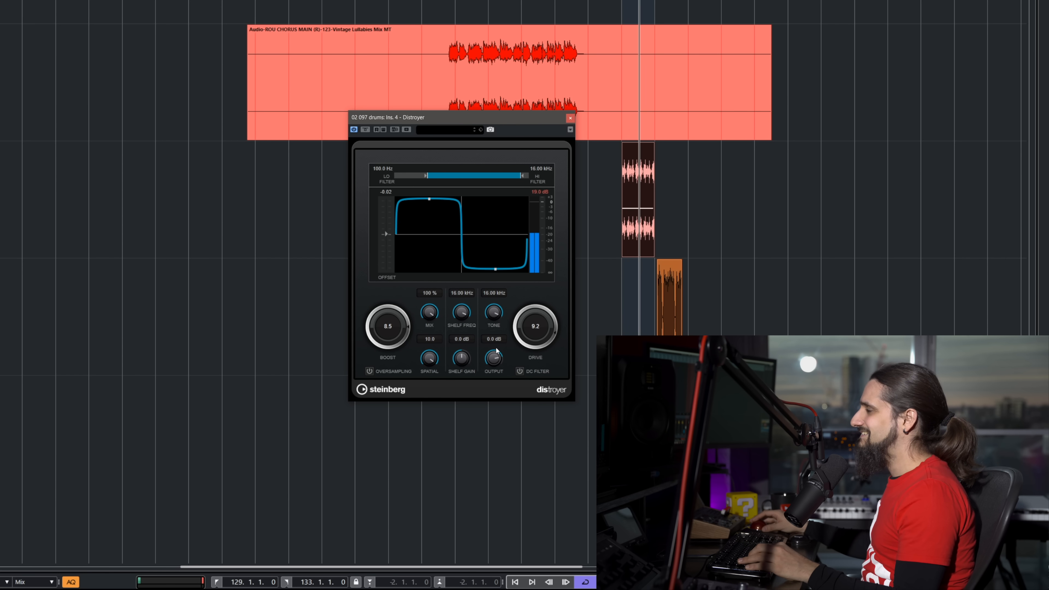
{"action": "left_click_drag", "start_coordinate": [496, 344], "coordinate": [496, 342]}
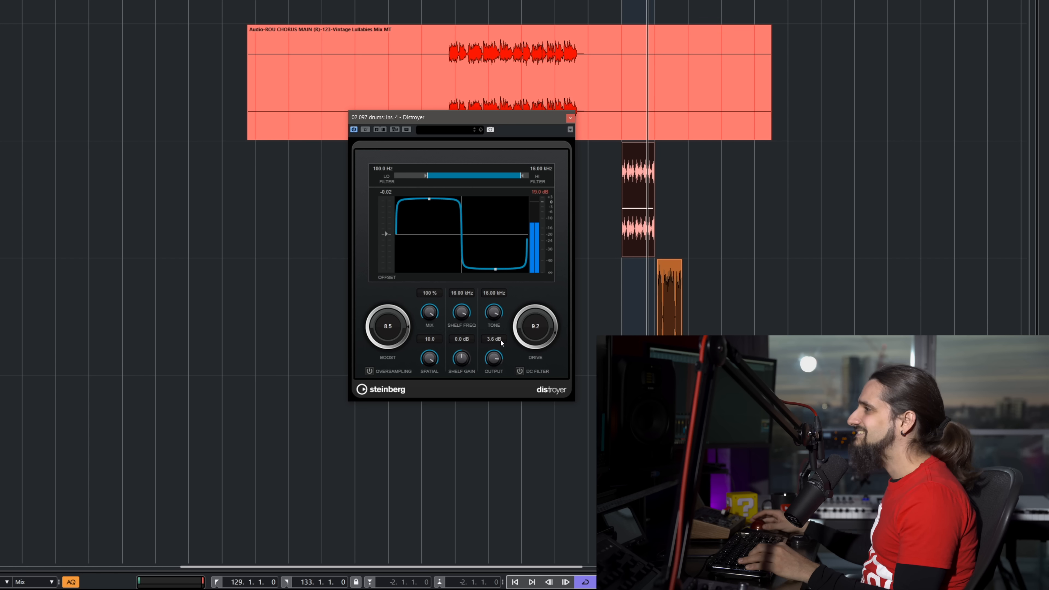
Step: Tame the drum distortion with boost at 3.5, mix at about 59% and drive at 8.1
{"action": "left_click_drag", "start_coordinate": [385, 318], "coordinate": [379, 320]}
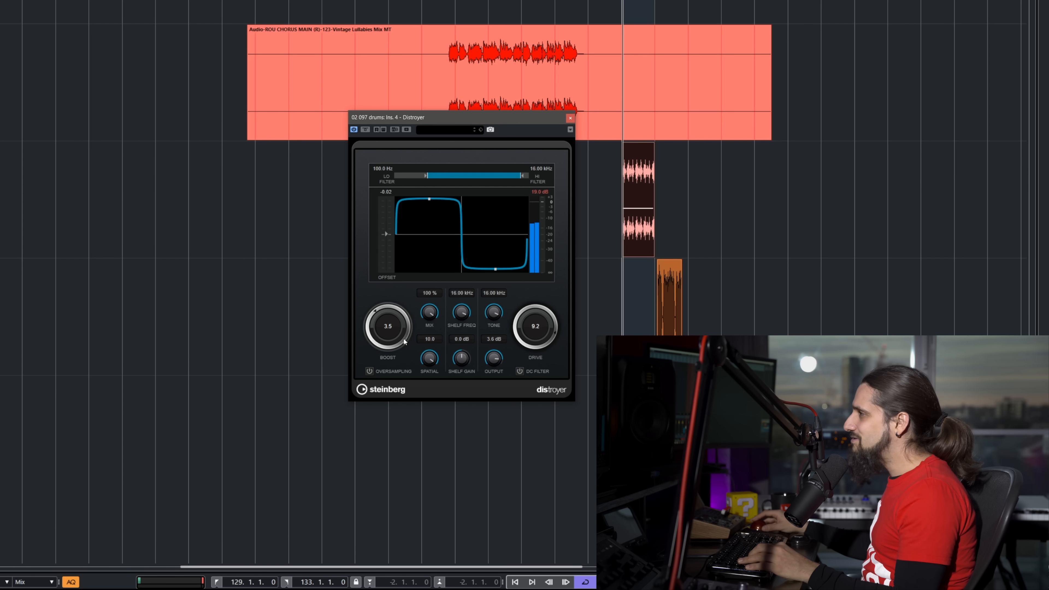
{"action": "left_click_drag", "start_coordinate": [525, 314], "coordinate": [517, 333]}
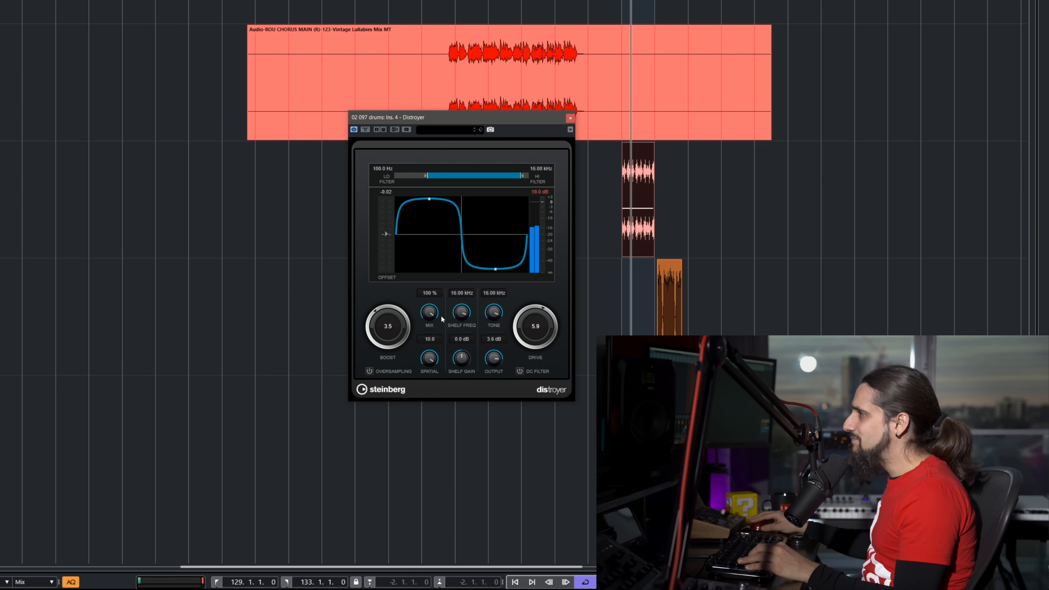
{"action": "mouse_move", "coordinate": [421, 338]}
{"action": "left_mouse_down"}
{"action": "mouse_move", "coordinate": [413, 352]}
{"action": "mouse_move", "coordinate": [418, 340]}
{"action": "left_mouse_up"}
{"action": "left_click_drag", "start_coordinate": [521, 316], "coordinate": [518, 302]}
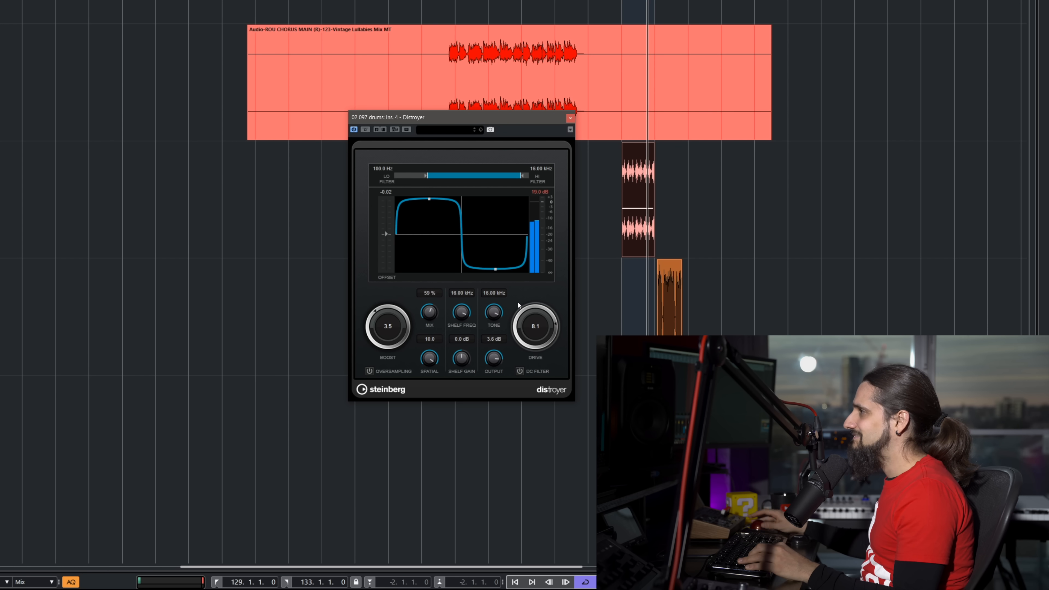
Step: Flatten the negative half of the drums' distortion curve with drive at 8.9, and compare the result against bypass
{"action": "left_click_drag", "start_coordinate": [496, 265], "coordinate": [501, 218]}
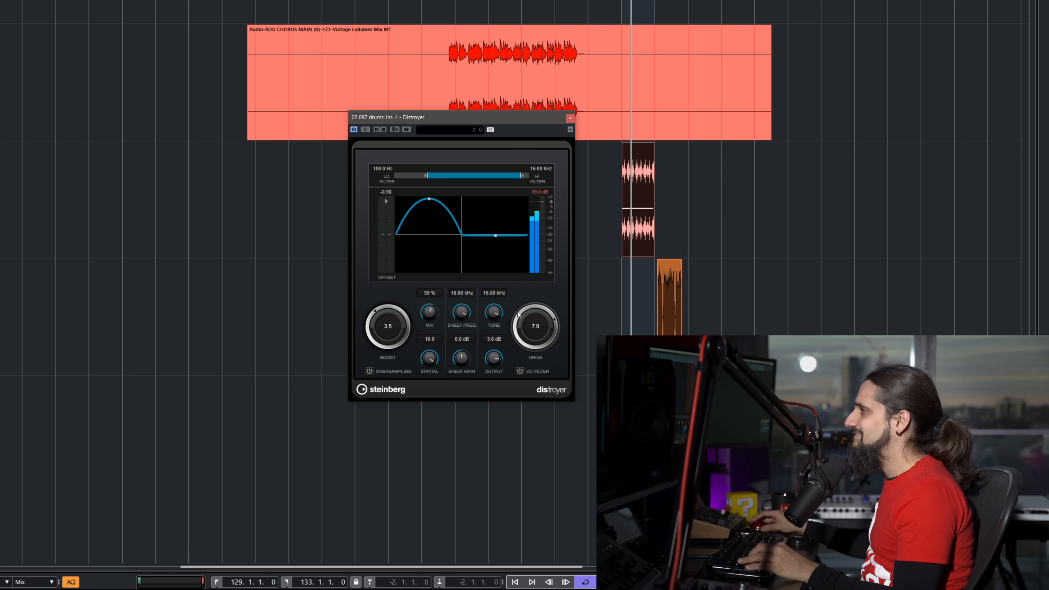
{"action": "left_click_drag", "start_coordinate": [518, 314], "coordinate": [518, 300]}
{"action": "left_click", "coordinate": [369, 131]}
{"action": "left_click", "coordinate": [366, 130]}
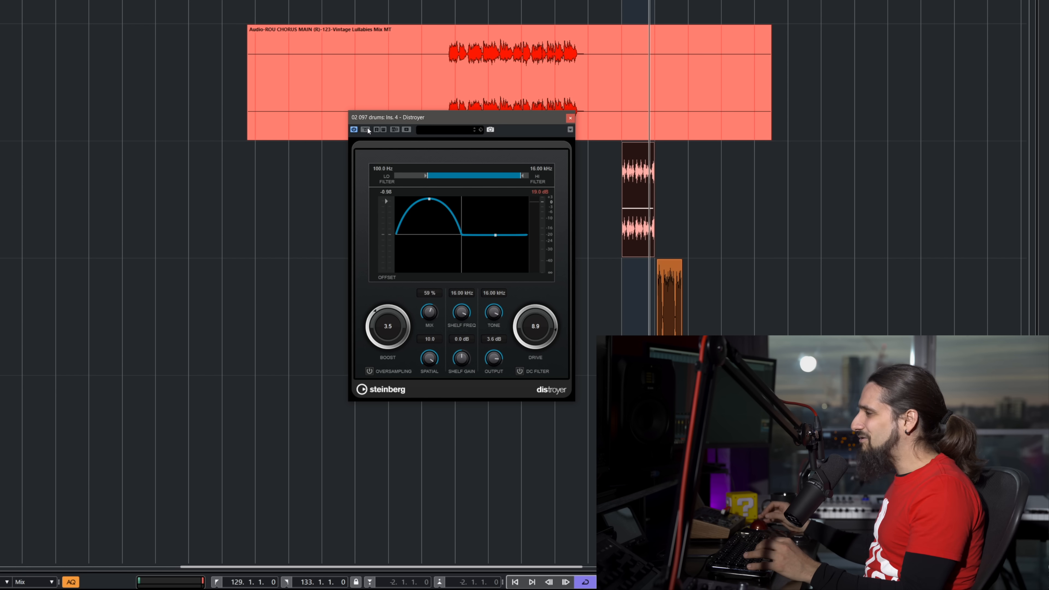
Step: Close the drums' Distroyer, then loop the Einstein Rock bass clip and open the Distroyer on its track
{"action": "left_click_drag", "start_coordinate": [621, 1], "coordinate": [463, 20]}
{"action": "key", "text": "g"}
{"action": "key", "text": "g"}
{"action": "key", "text": "g"}
{"action": "key", "text": "g"}
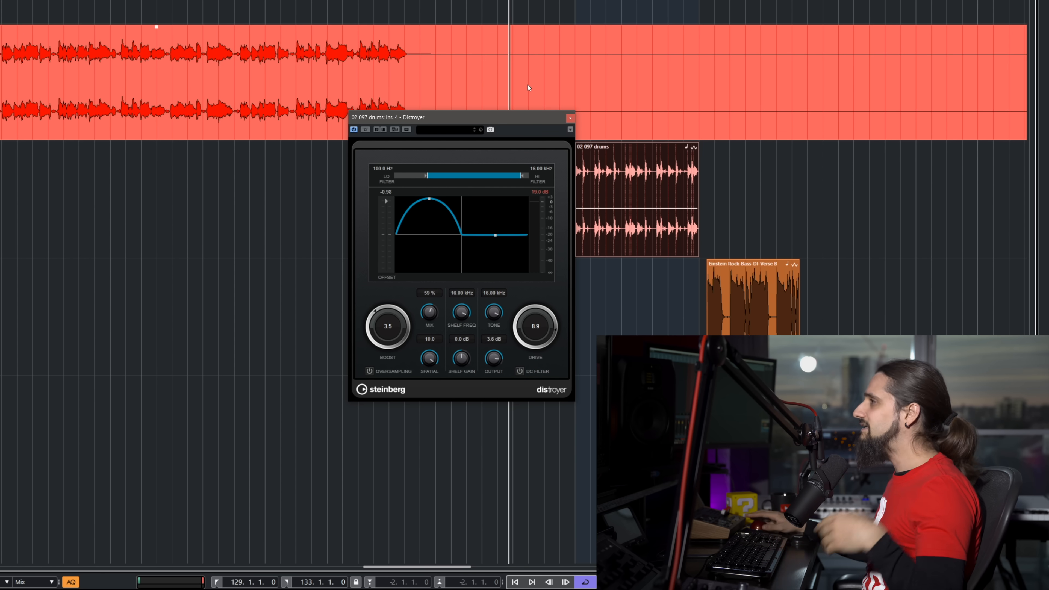
{"action": "left_click", "coordinate": [570, 118]}
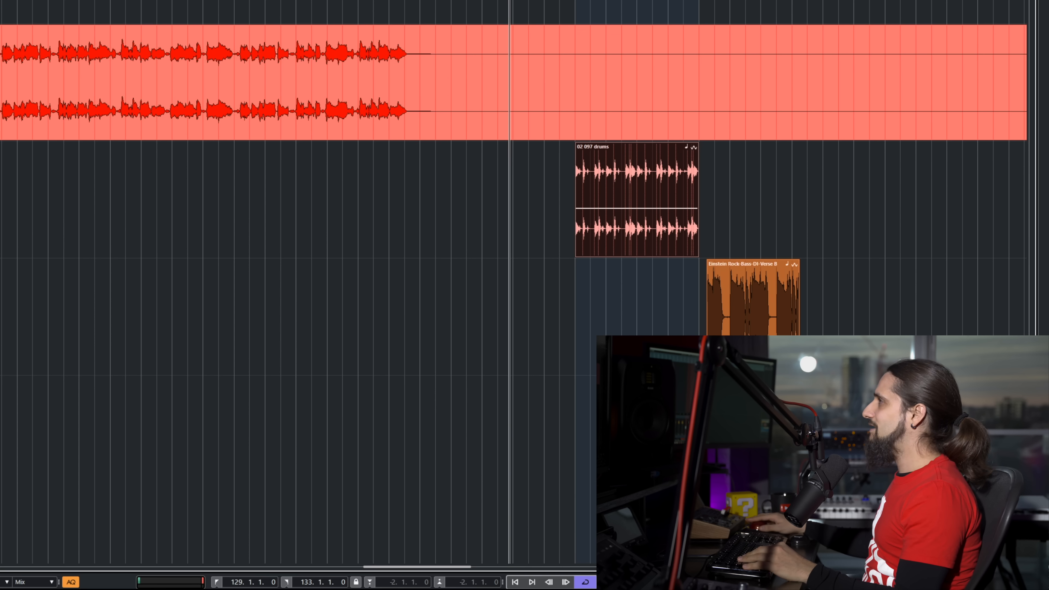
{"action": "left_click", "coordinate": [753, 350]}
{"action": "key", "text": "p"}
{"action": "key", "text": "alt+space"}
{"action": "left_click", "coordinate": [1, 289]}
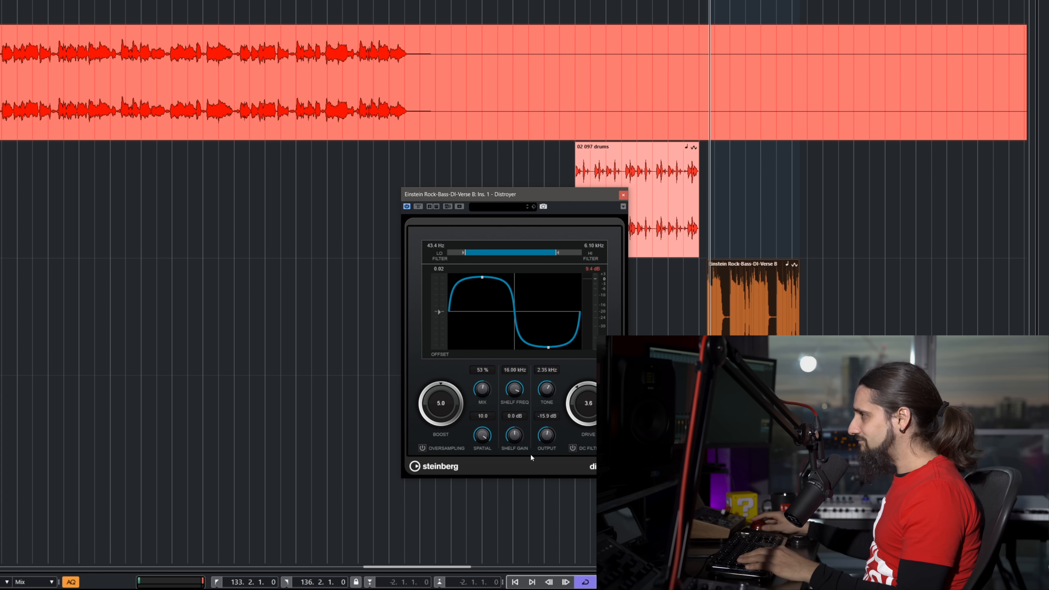
Step: Play the bass and set its Distroyer to boost 6.9, drive 2.6, mix 76% and output -3.0 dB, starting from a dry mix
{"action": "left_click_drag", "start_coordinate": [479, 394], "coordinate": [480, 399]}
{"action": "key", "text": "space"}
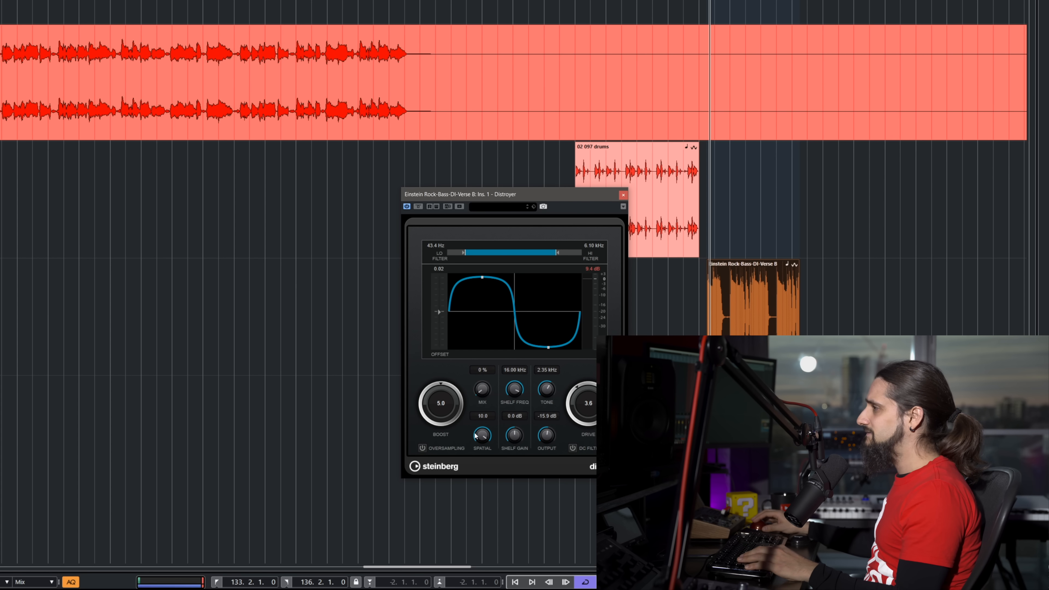
{"action": "left_click_drag", "start_coordinate": [488, 362], "coordinate": [498, 316]}
{"action": "mouse_move", "coordinate": [577, 387]}
{"action": "left_mouse_down"}
{"action": "mouse_move", "coordinate": [578, 372]}
{"action": "mouse_move", "coordinate": [575, 400]}
{"action": "left_mouse_up"}
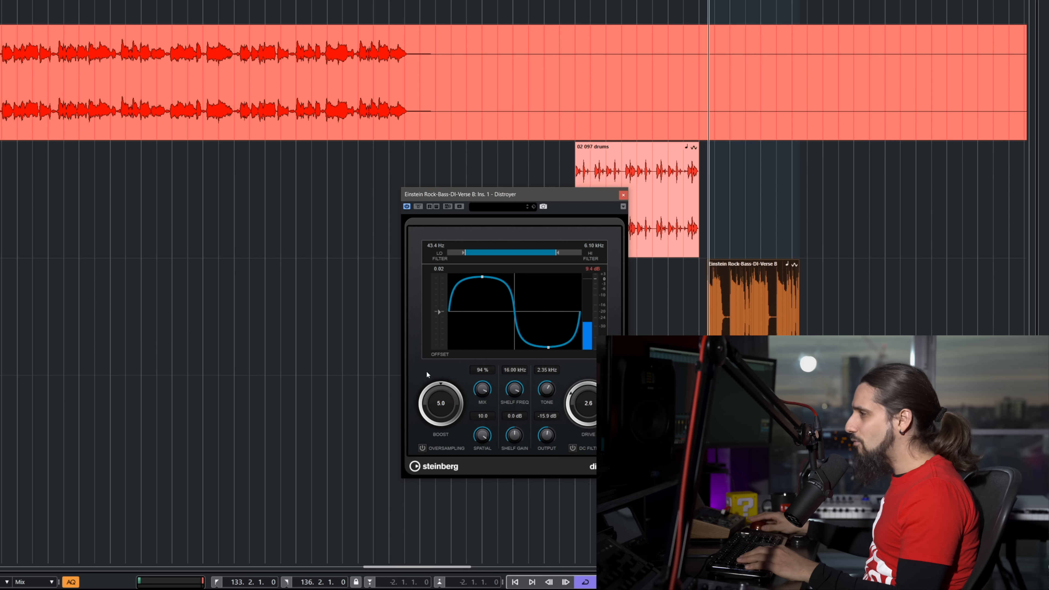
{"action": "left_click_drag", "start_coordinate": [545, 441], "coordinate": [543, 415]}
{"action": "left_click_drag", "start_coordinate": [443, 386], "coordinate": [481, 400]}
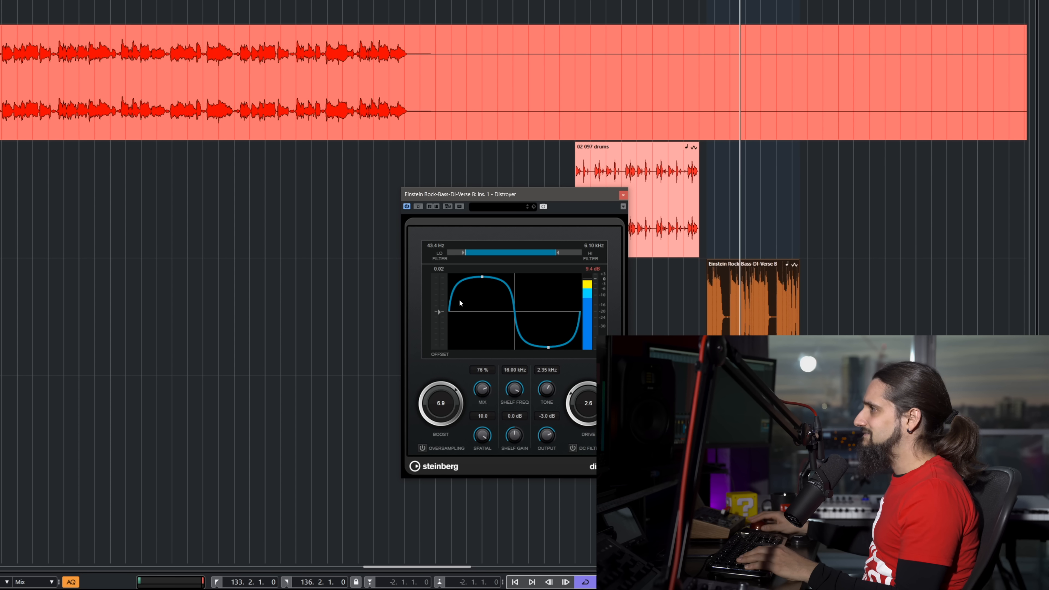
Step: Compare the distorted bass against bypass, and sweep the Distroyer's hi filter up to 20 kHz and back down
{"action": "left_click", "coordinate": [418, 206]}
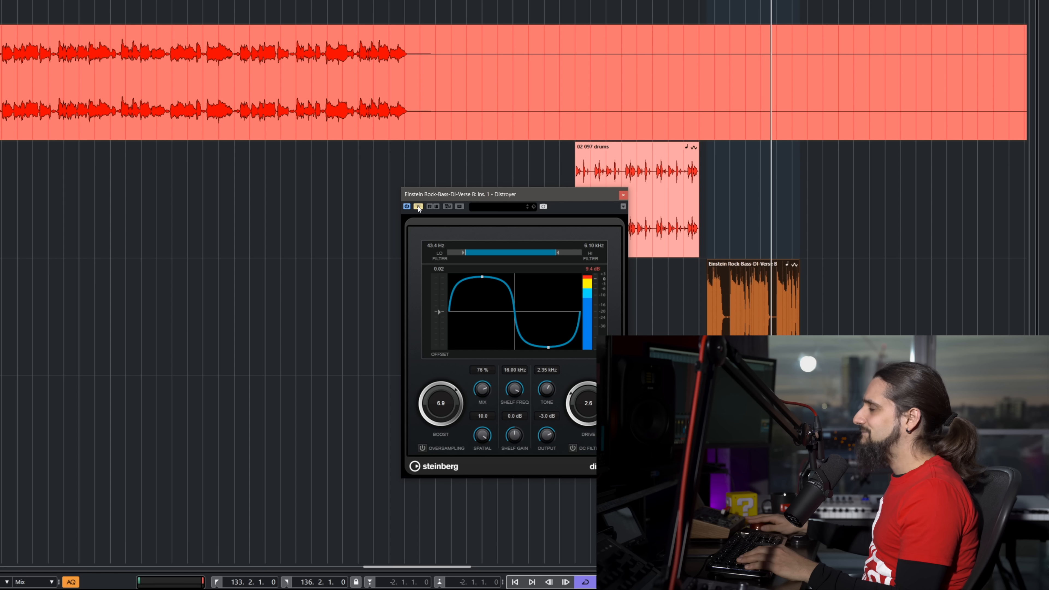
{"action": "left_click", "coordinate": [418, 206]}
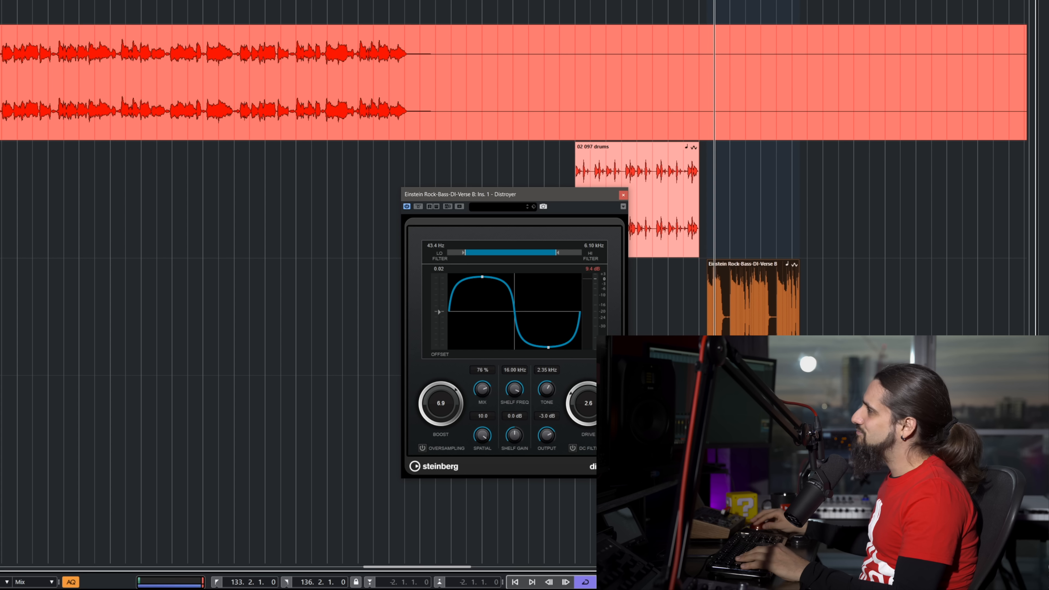
{"action": "left_click_drag", "start_coordinate": [555, 255], "coordinate": [565, 256]}
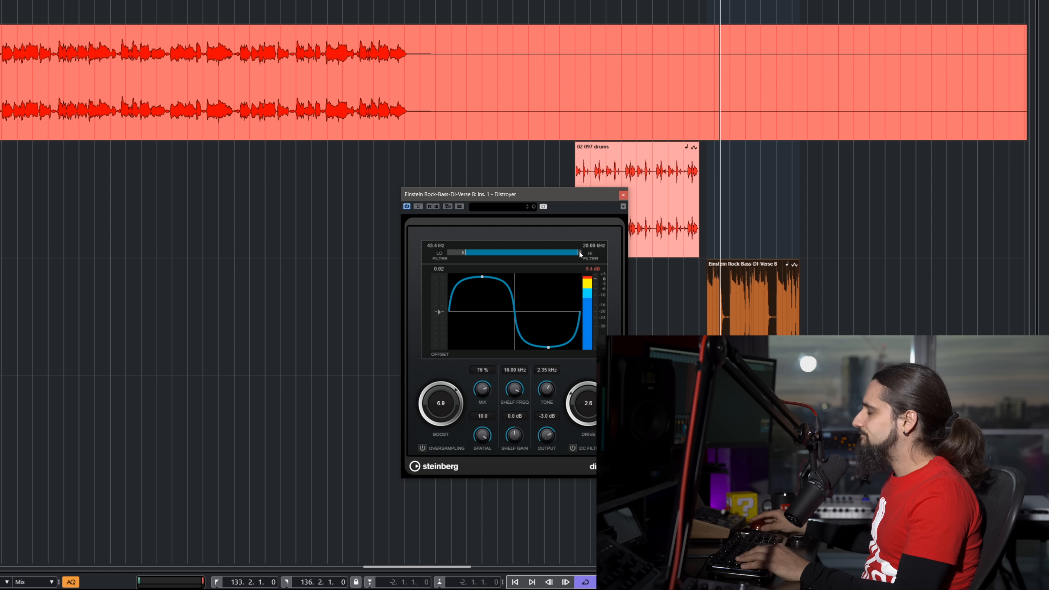
{"action": "left_click_drag", "start_coordinate": [578, 256], "coordinate": [550, 256]}
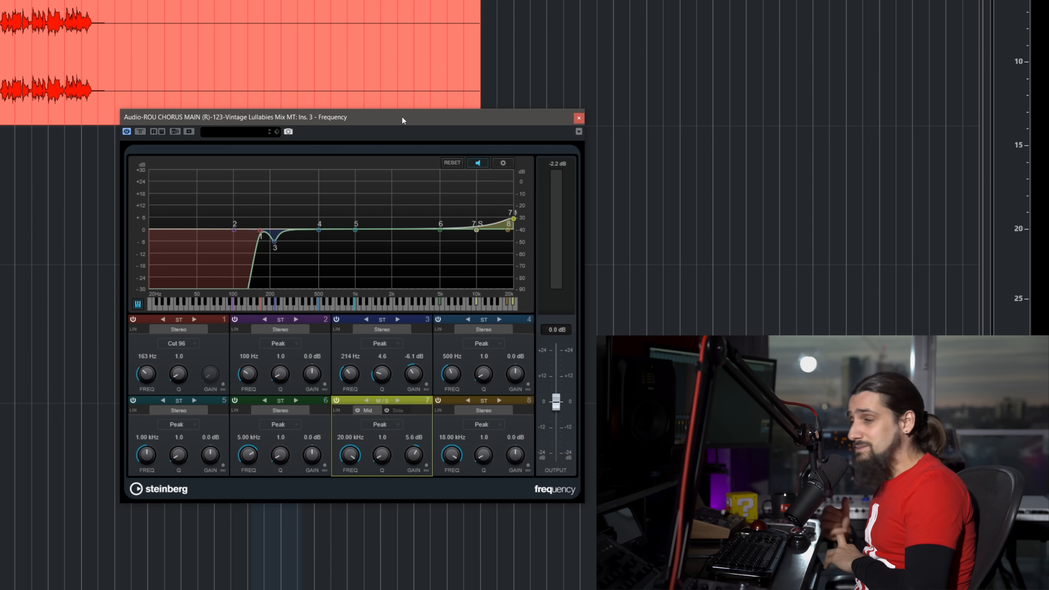
Step: In the vocal's Frequency EQ, lower the band 1 cut to 92 Hz and set the band 3 dip to 205 Hz at -5.3 dB
{"action": "left_click_drag", "start_coordinate": [260, 230], "coordinate": [238, 237]}
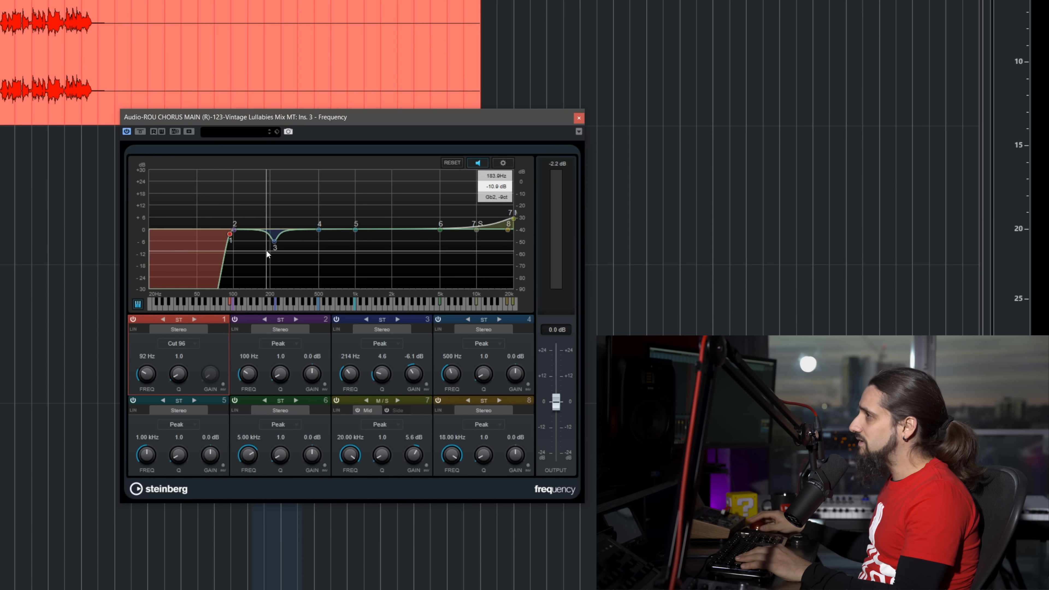
{"action": "key", "text": "space"}
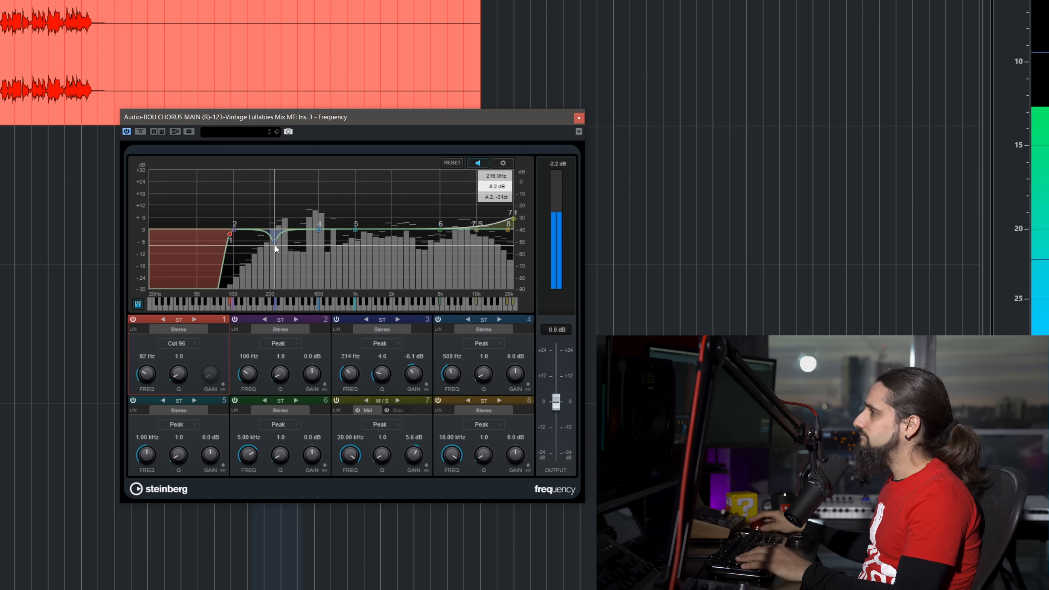
{"action": "mouse_move", "coordinate": [276, 240]}
{"action": "left_mouse_down"}
{"action": "mouse_move", "coordinate": [269, 192]}
{"action": "mouse_move", "coordinate": [272, 239]}
{"action": "left_mouse_up"}
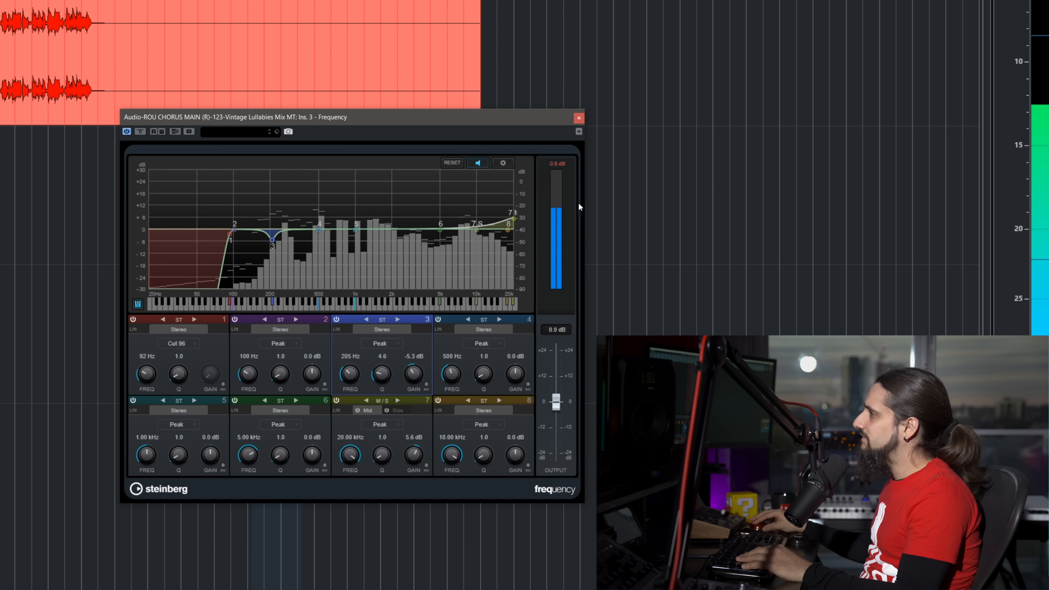
Step: Reduce the band 7 mid boost to 2.9 dB at 20 kHz and add a wide band 5 boost of 5.0 dB at 3.52 kHz
{"action": "mouse_move", "coordinate": [514, 218]}
{"action": "left_mouse_down"}
{"action": "mouse_move", "coordinate": [518, 205]}
{"action": "mouse_move", "coordinate": [515, 224]}
{"action": "left_mouse_up"}
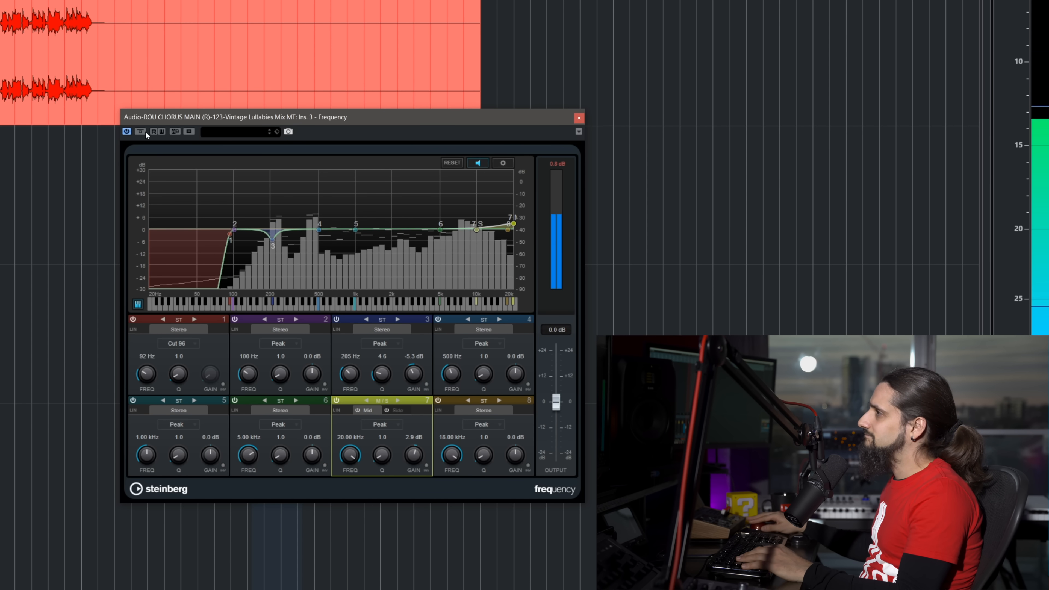
{"action": "left_click_drag", "start_coordinate": [356, 229], "coordinate": [422, 220]}
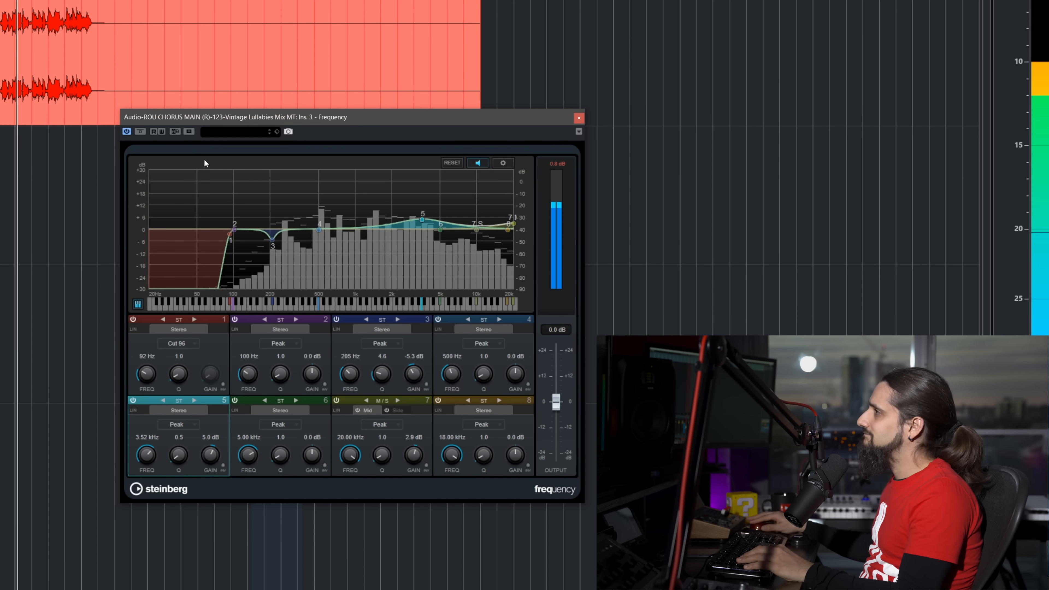